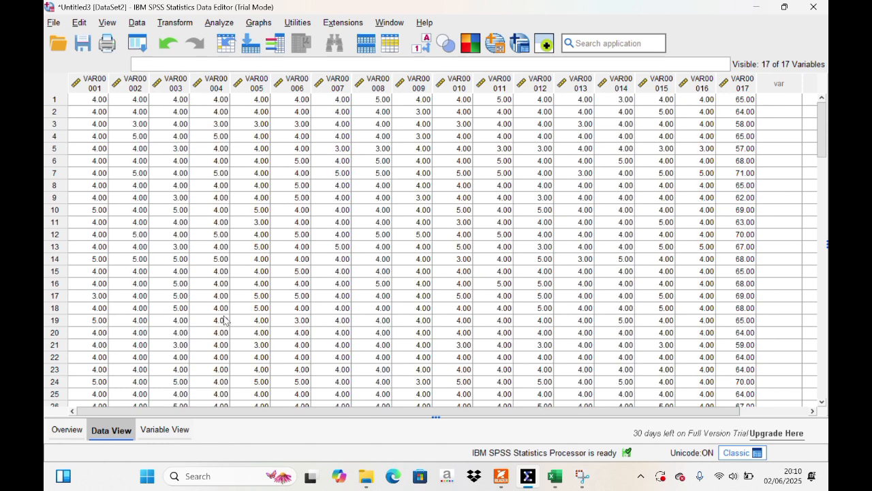
Step: Replace VAR000 with X in all variable names and rename the seventeenth variable TOTAL
left_click(167, 430)
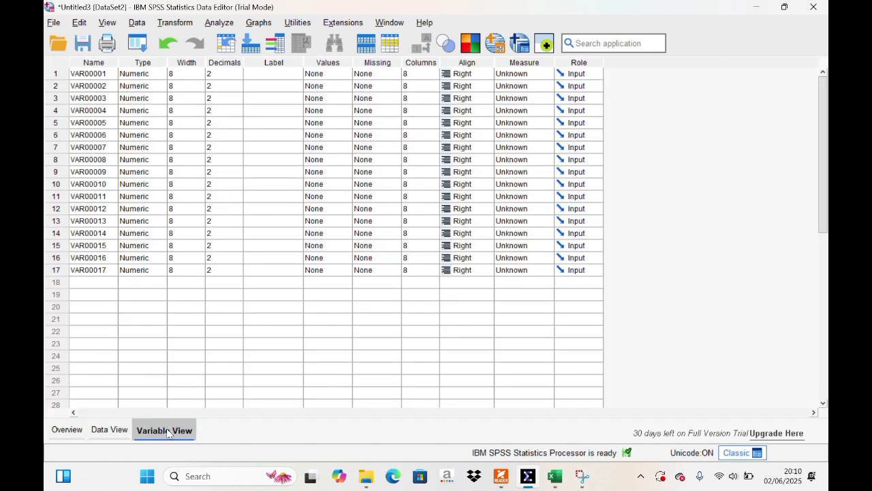
left_click(103, 78)
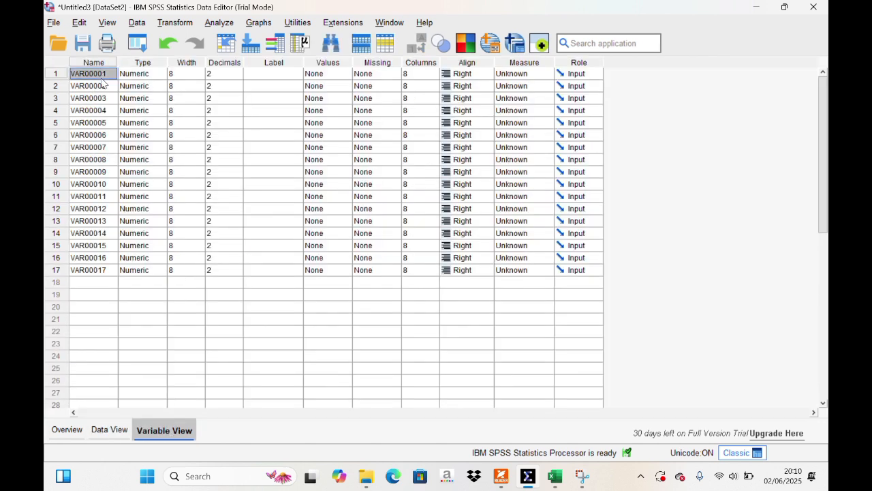
key("ctrl+f")
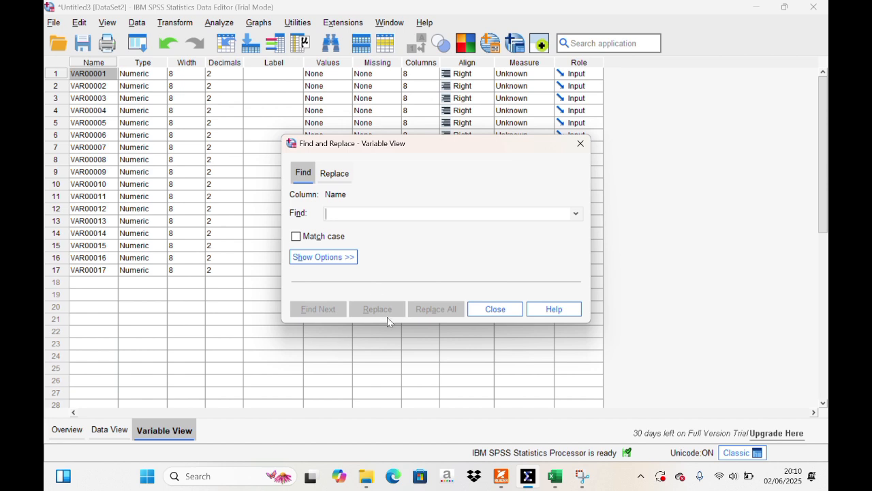
left_click(332, 174)
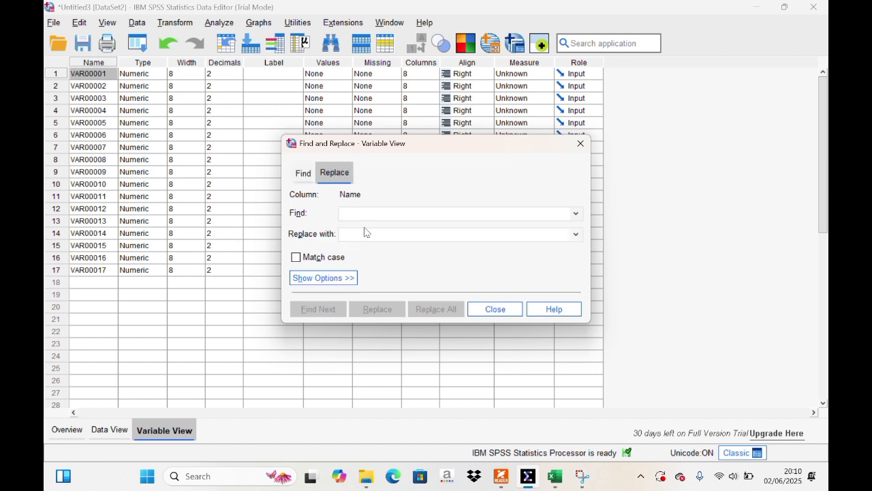
type("VAR000")
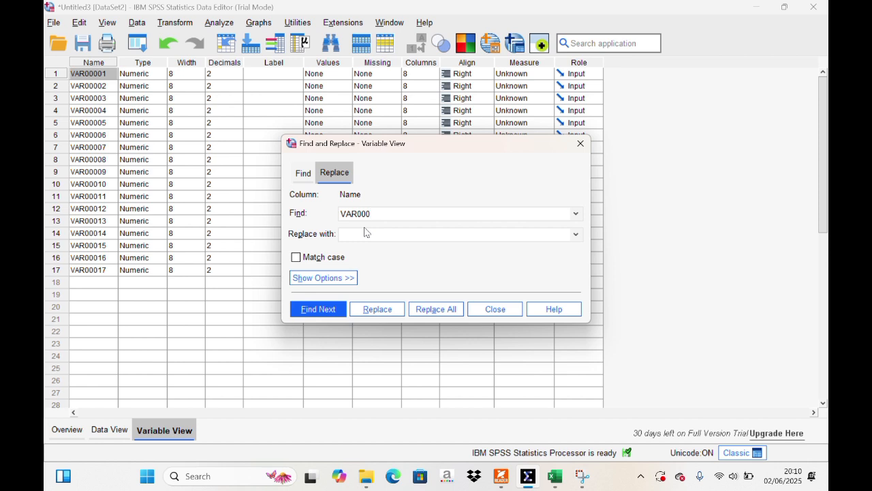
type("X")
left_click(440, 306)
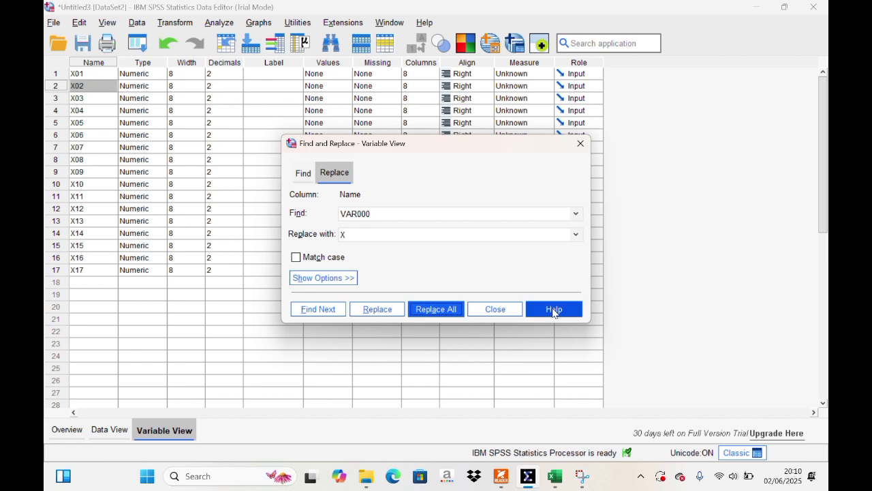
left_click(581, 143)
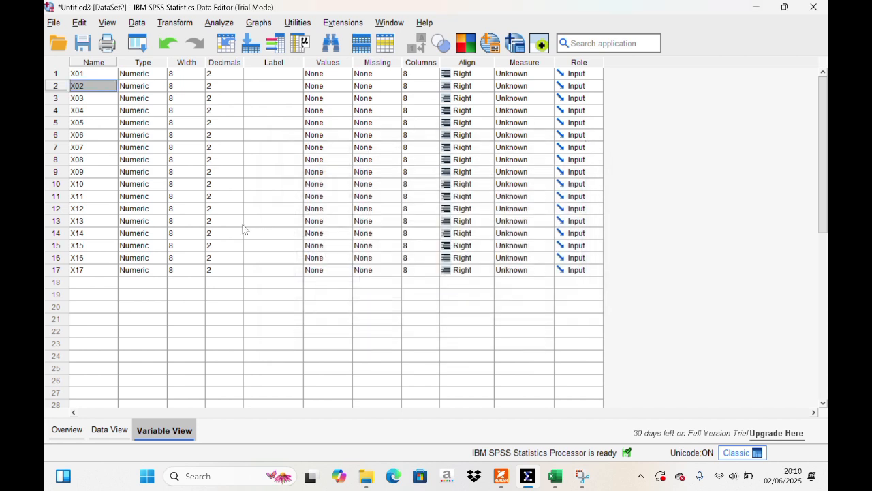
left_click(90, 272)
type("TOTAL")
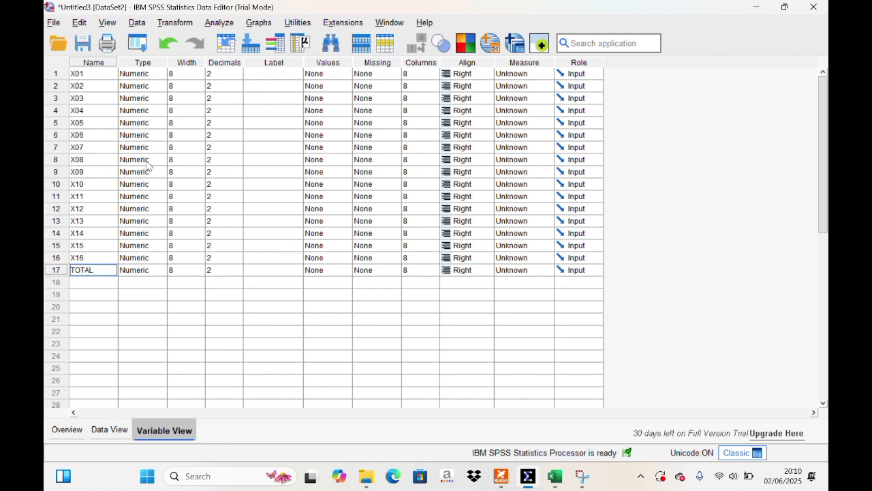
Step: Run a two-tailed Pearson bivariate correlation on all variables, X01 to X16 and TOTAL, flagging significant correlations
left_click(232, 24)
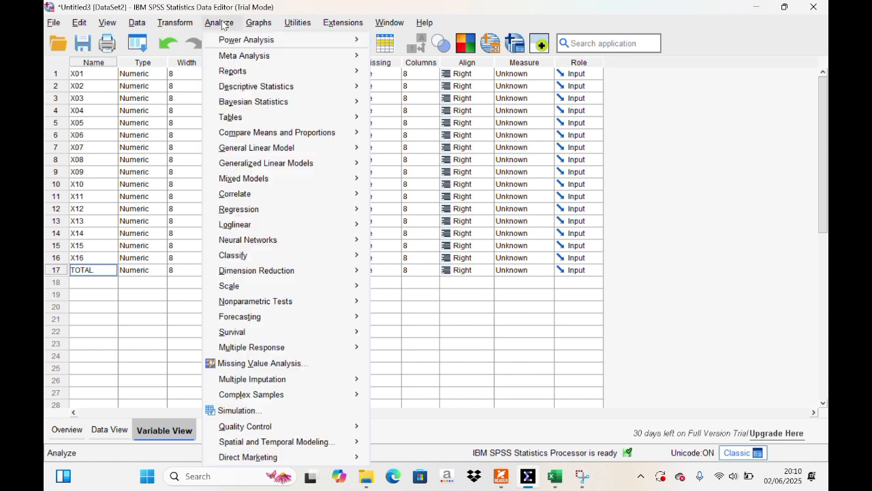
mouse_move(306, 193)
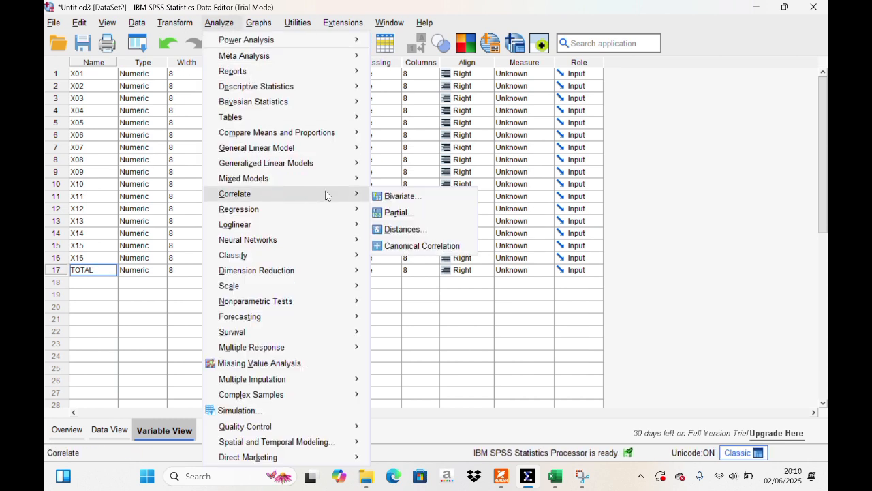
left_click(398, 196)
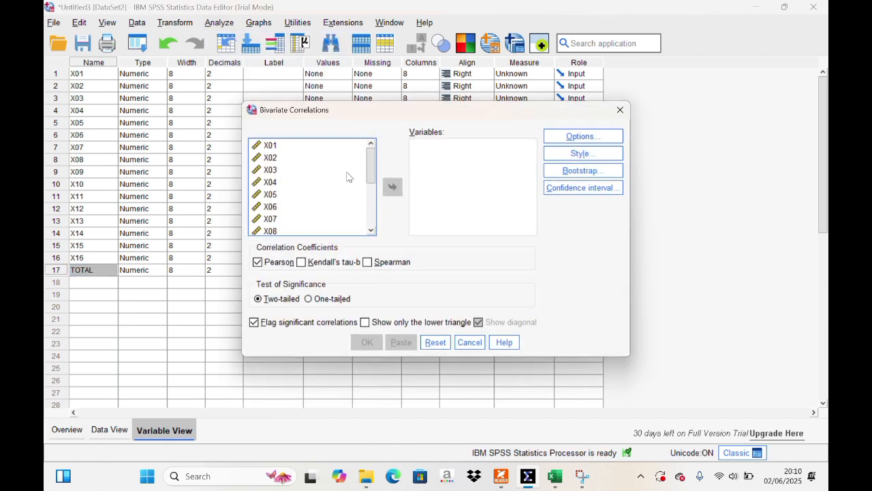
left_click(330, 182)
key("ctrl+a")
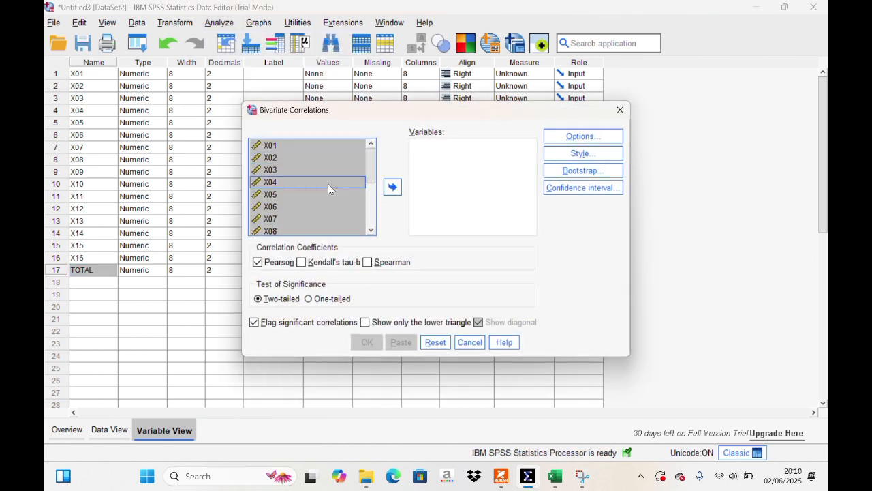
left_click(393, 187)
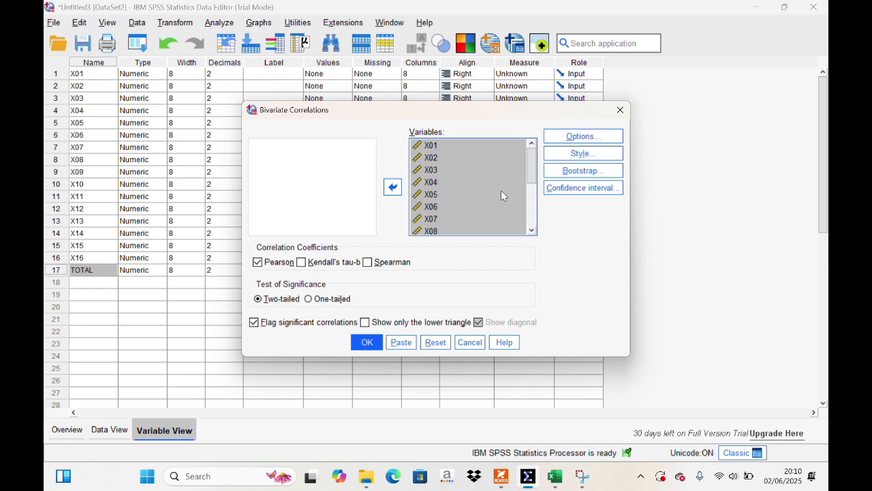
left_click(368, 342)
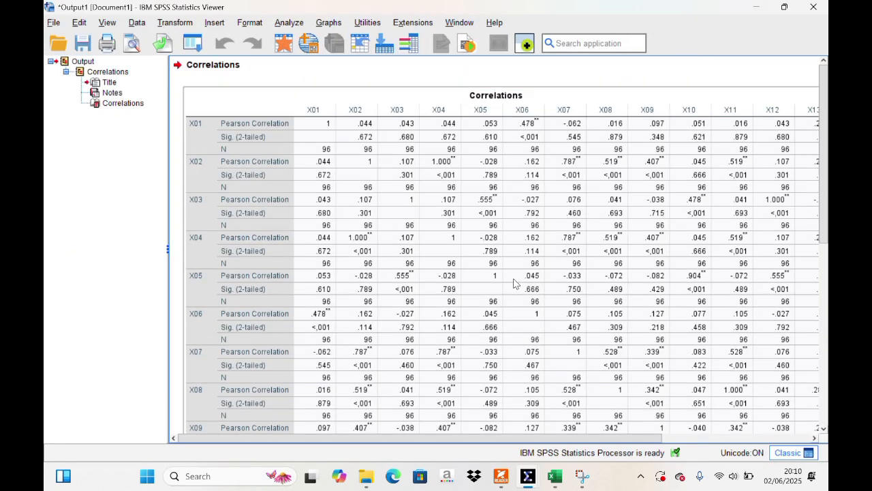
Step: Examine the TOTAL column of the correlations table and switch to the tabulasi workbook in Excel to check the number of respondents
scroll(613, 237, "right", 5)
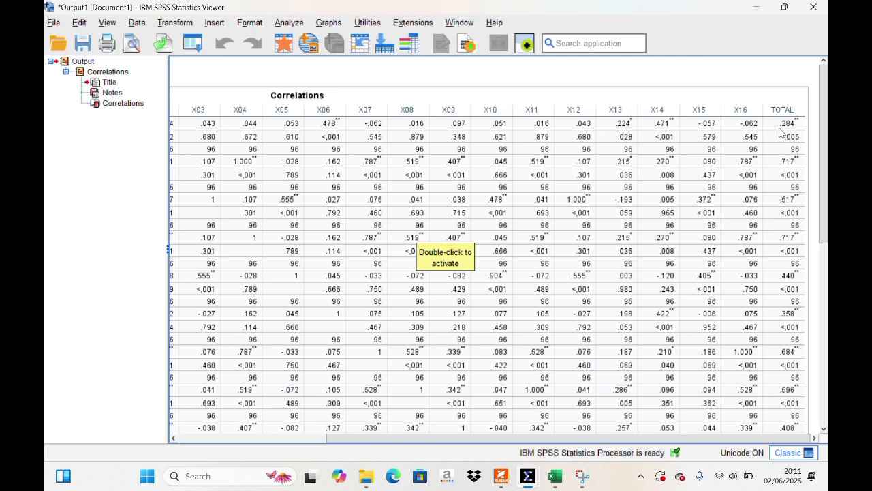
key("alt+Tab")
key("alt+Tab")
key("alt+Tab")
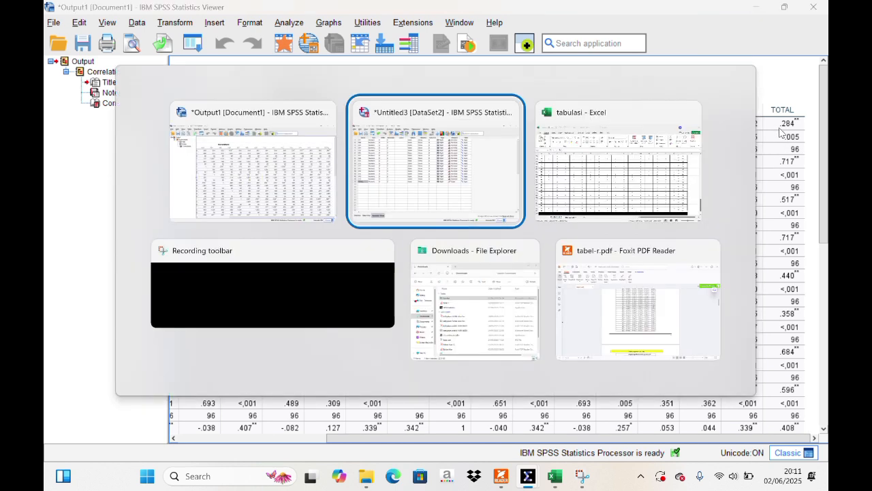
key("alt+Tab")
key("alt+Tab")
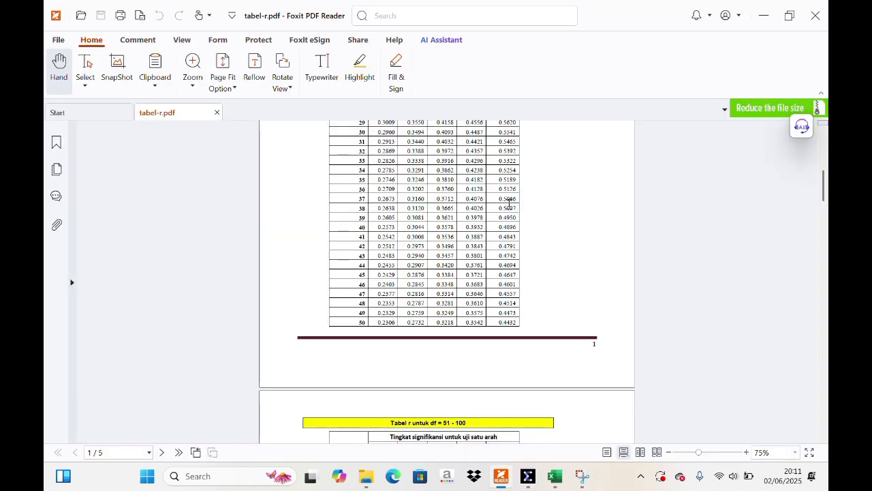
key("alt+Tab")
key("alt+Tab")
key("alt+Tab")
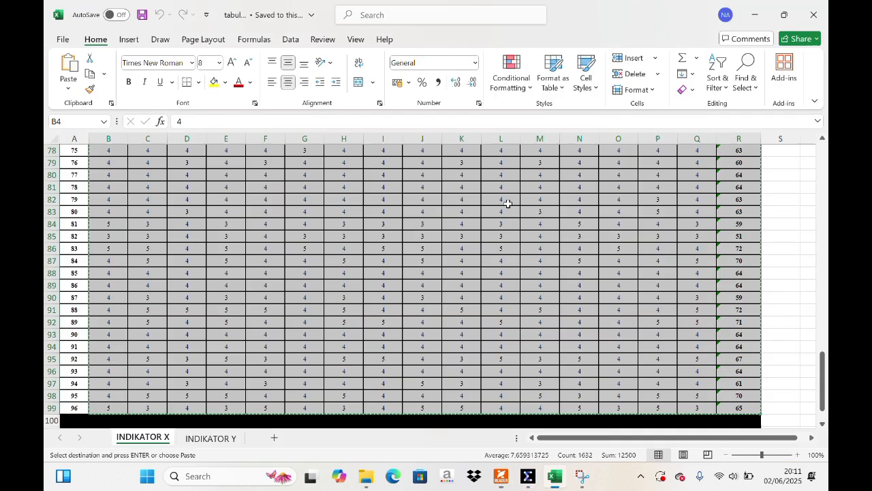
scroll(253, 291, "down", 7)
scroll(253, 291, "up", 3)
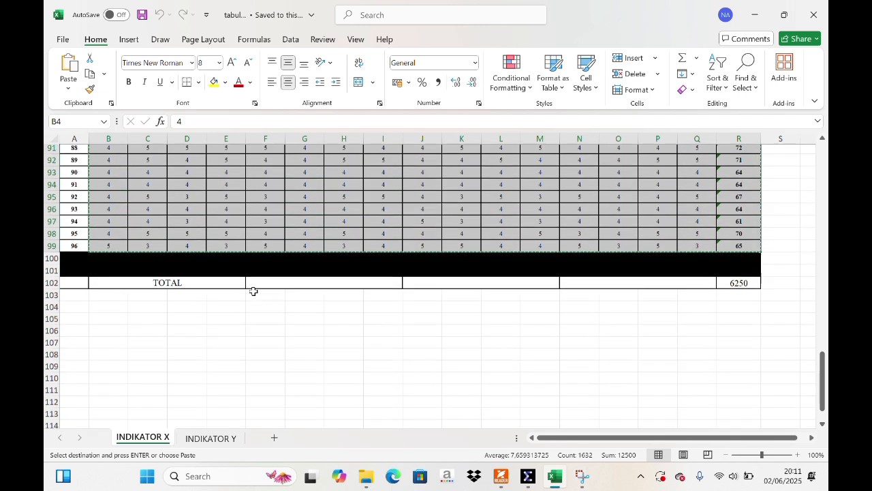
Step: Switch to tabel-r.pdf in Foxit PDF Reader and look up the critical r for df 94 at the one-tailed 0.05 level
key("alt+Tab")
scroll(347, 280, "down", 5)
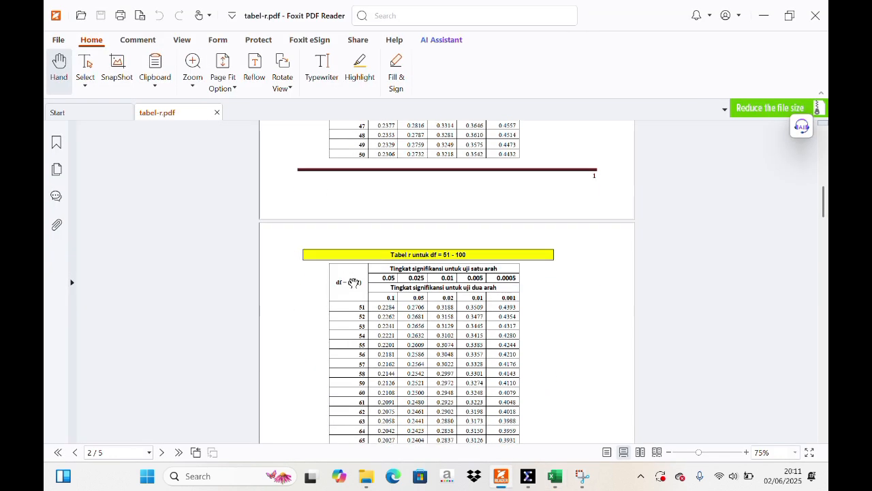
scroll(354, 279, "up", 2, "ctrl")
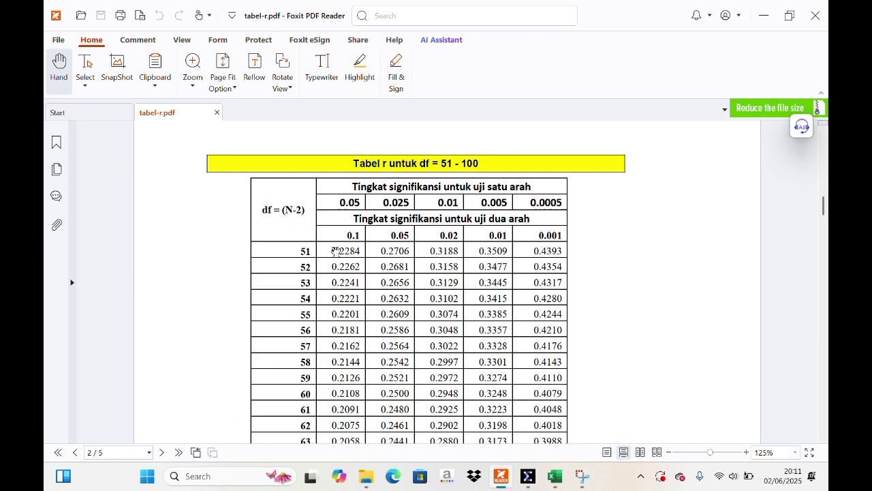
scroll(335, 248, "down", 6)
scroll(336, 248, "down", 4)
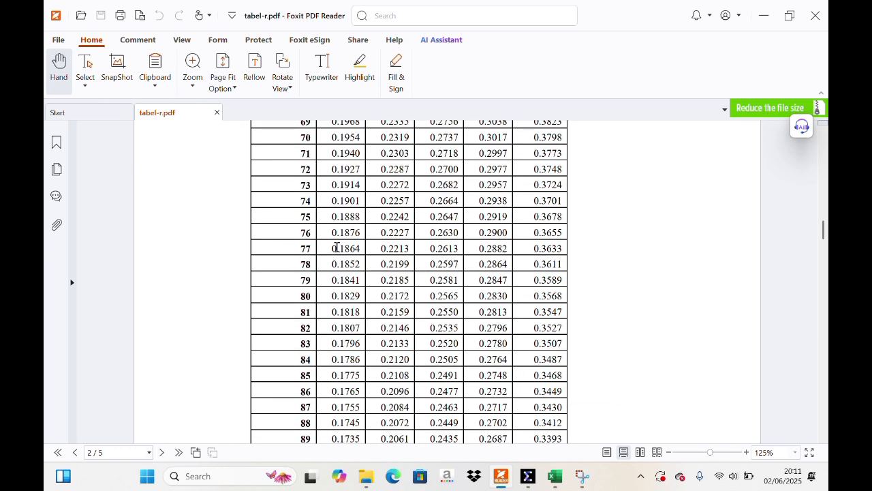
scroll(336, 248, "up", 10)
scroll(337, 248, "up", 3)
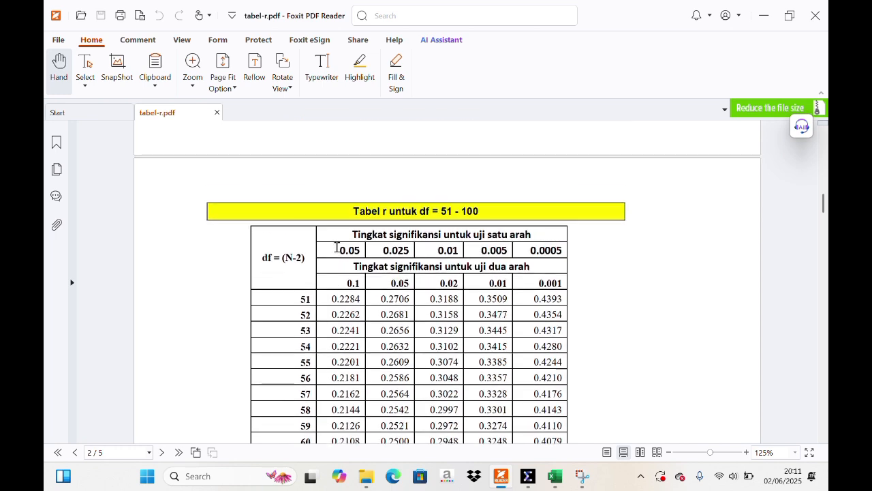
left_click_drag(337, 251, 358, 251)
scroll(358, 251, "down", 7)
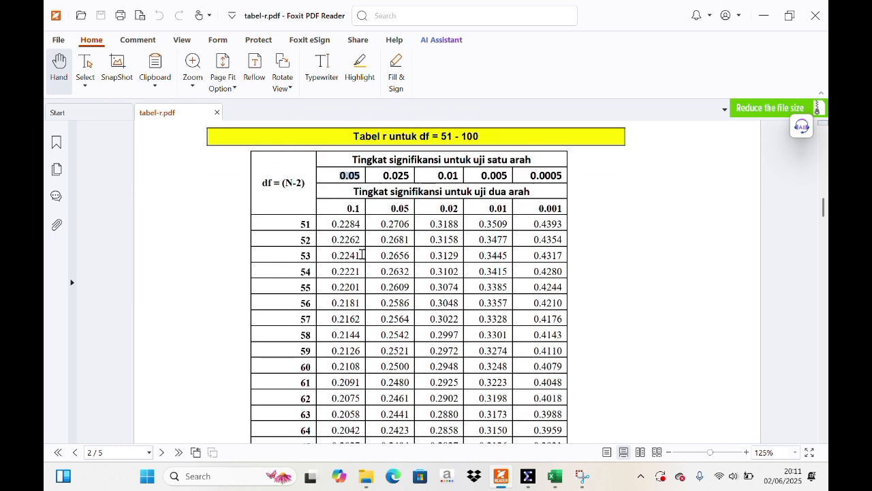
scroll(362, 254, "down", 5)
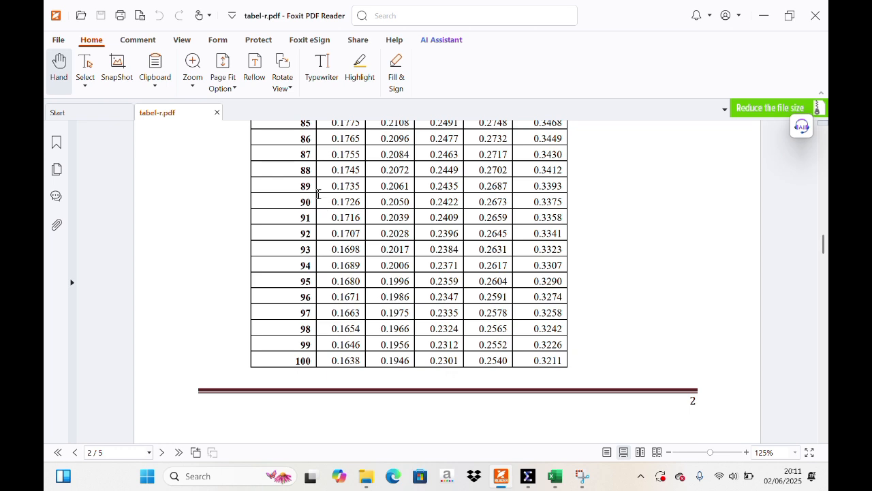
left_click_drag(330, 266, 357, 268)
Step: Compare each item's correlation with TOTAL in the SPSS output against the highlighted critical r in tabel-r.pdf
key("alt+Tab")
key("Tab")
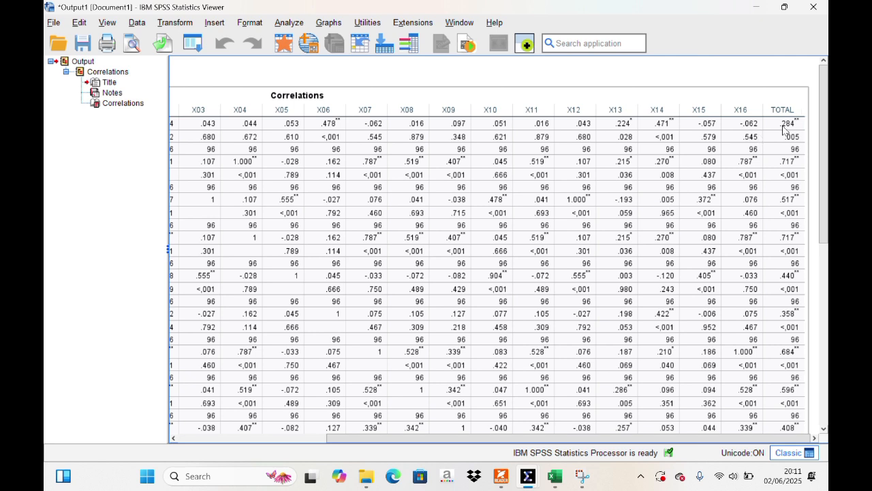
key("alt+Tab")
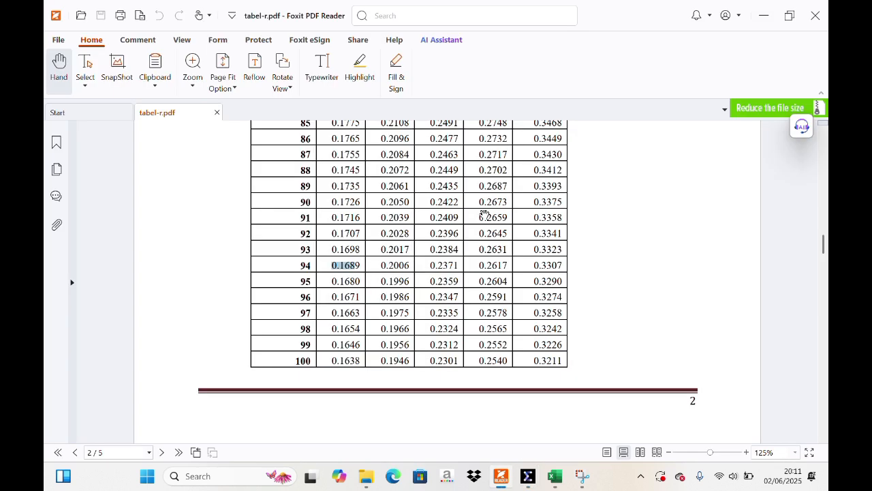
key("alt+Tab")
left_click(486, 214)
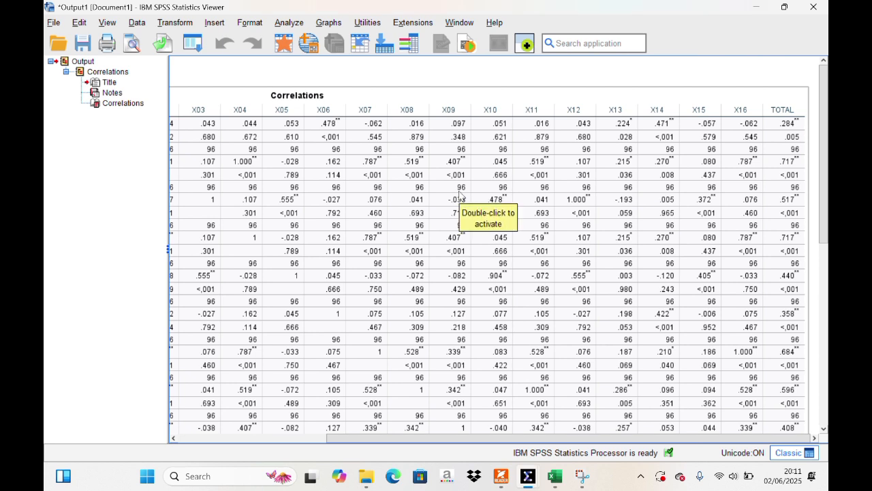
key("alt+Tab")
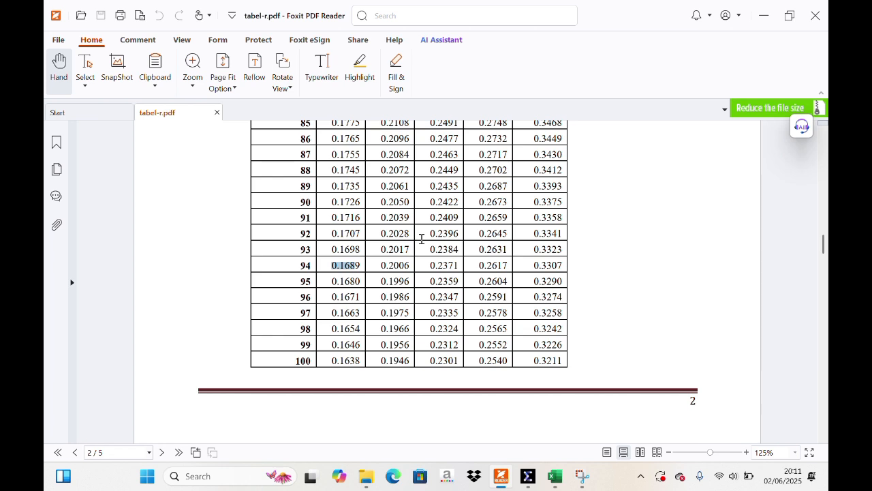
key("alt+Tab")
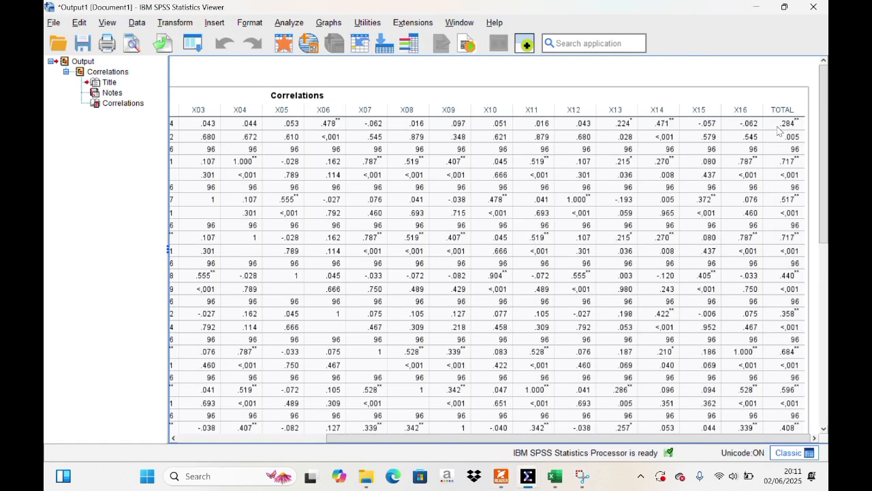
key("alt+Tab")
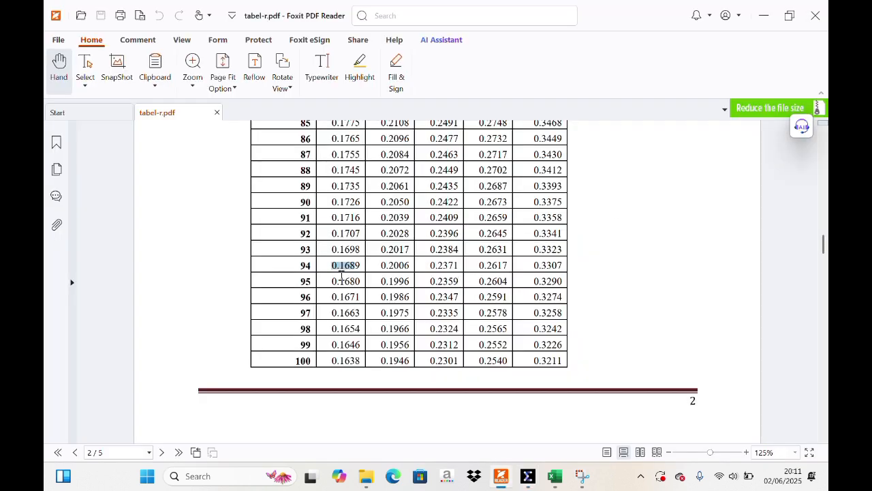
key("alt+Tab")
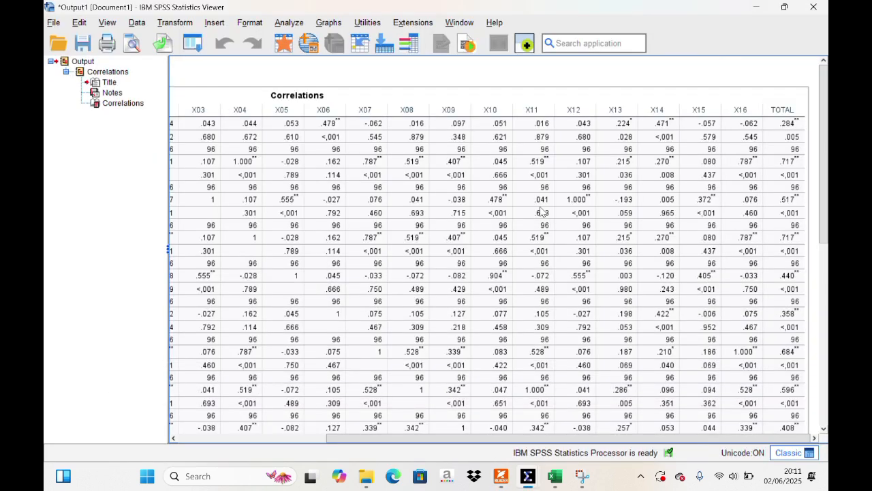
scroll(630, 174, "left", 5)
scroll(615, 176, "right", 5)
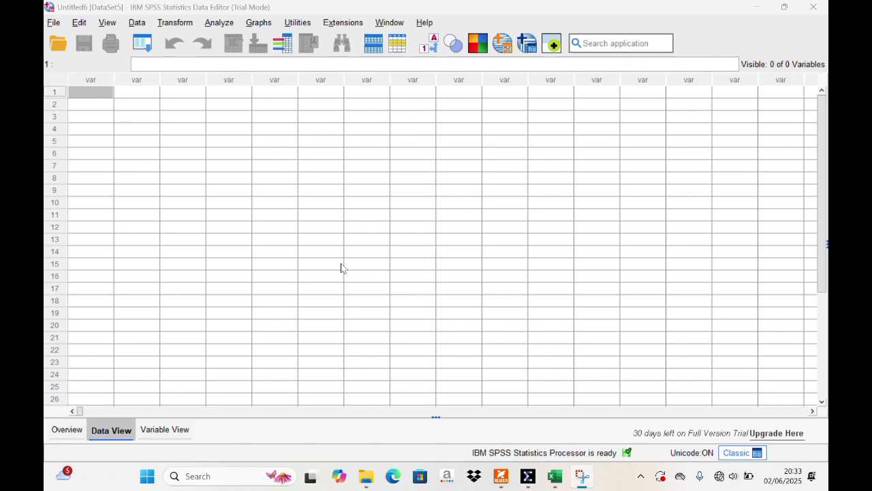
Step: Switch to the tabulasi workbook in Excel and copy the selected item scores and totals on the INDIKATOR X sheet
mouse_move(555, 477)
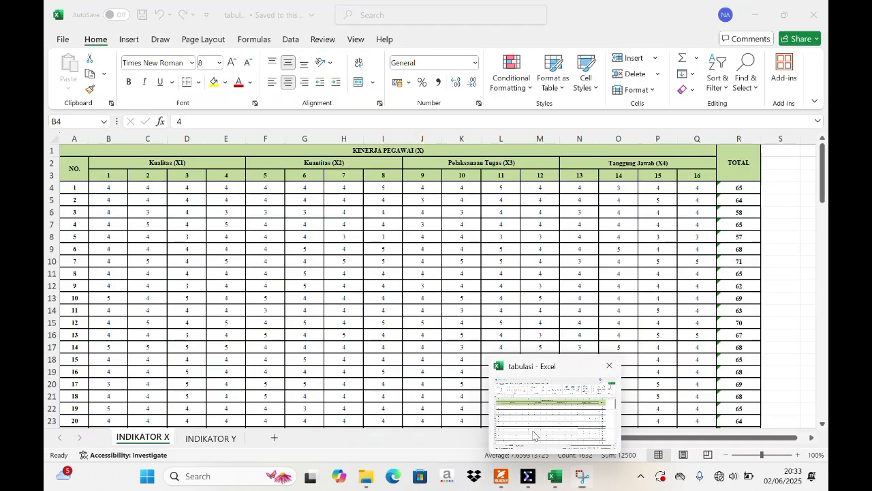
left_click(536, 446)
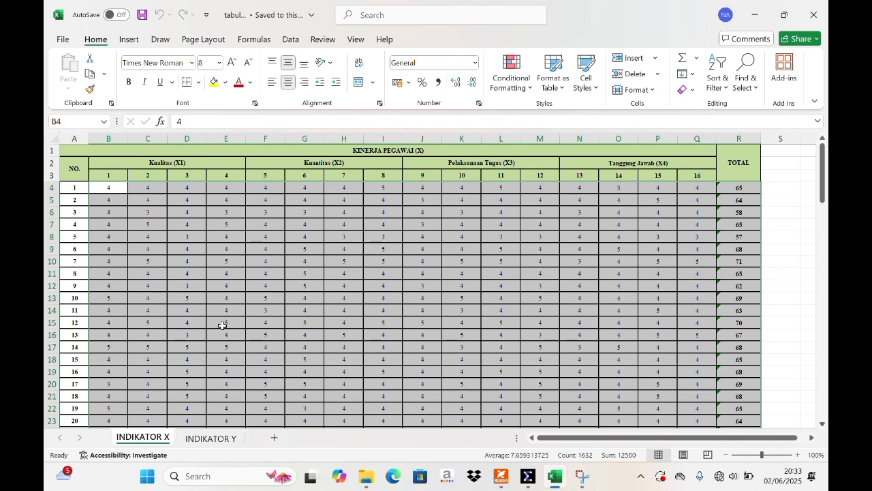
scroll(213, 275, "down", 2)
key("ctrl+c")
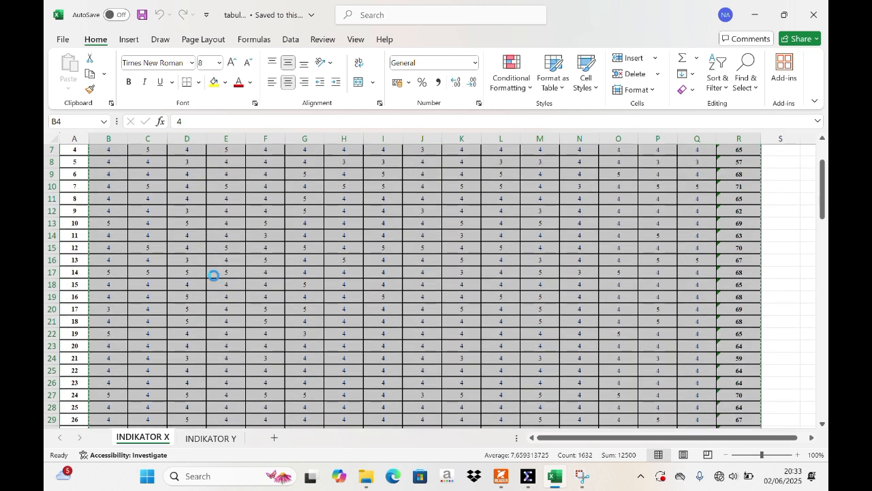
Step: Switch to the empty SPSS dataset and paste the copied scores and totals starting at the first cell
key("alt+Tab")
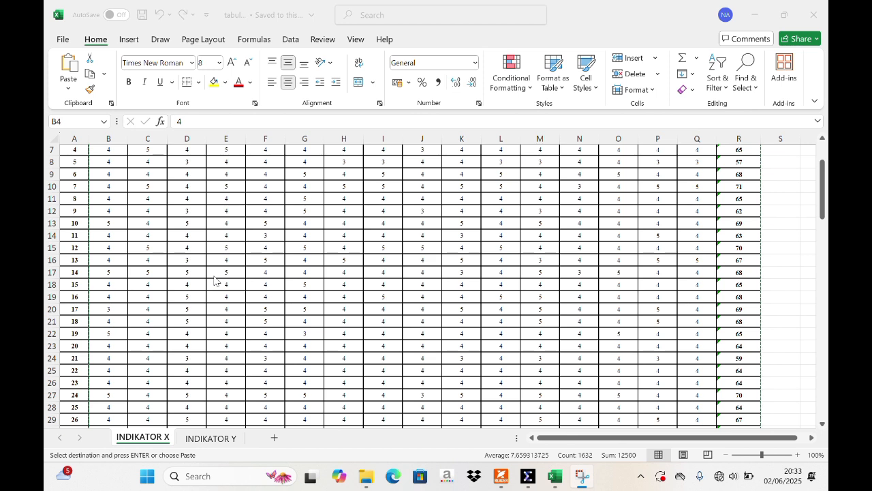
key("alt+Tab")
key("alt+Tab")
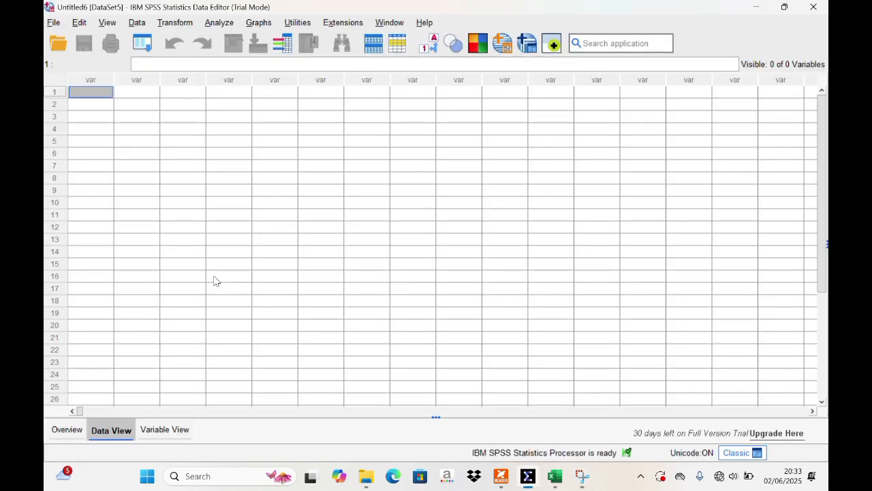
left_click(93, 96)
key("ctrl+v")
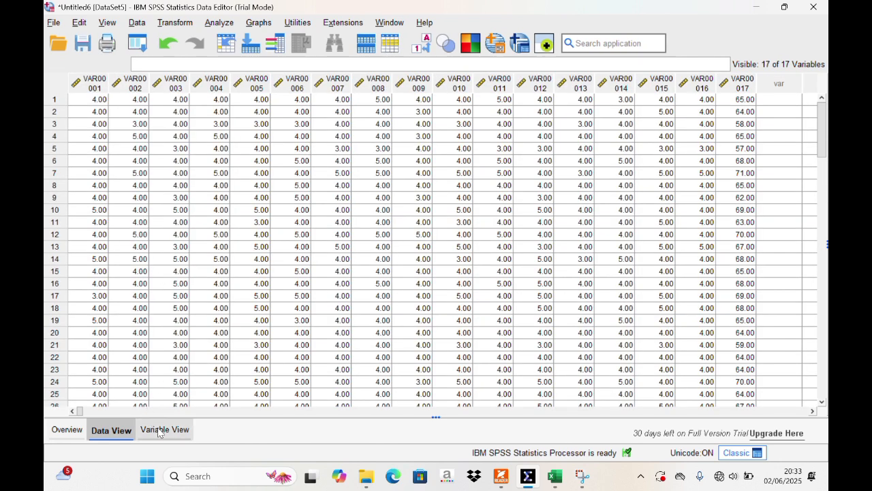
Step: Replace VAR000 with X in all variable names
left_click(160, 431)
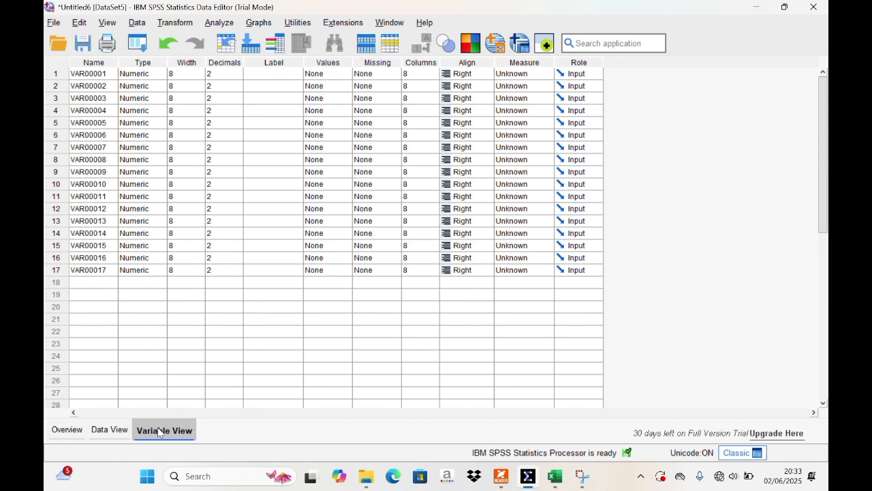
left_click(79, 75)
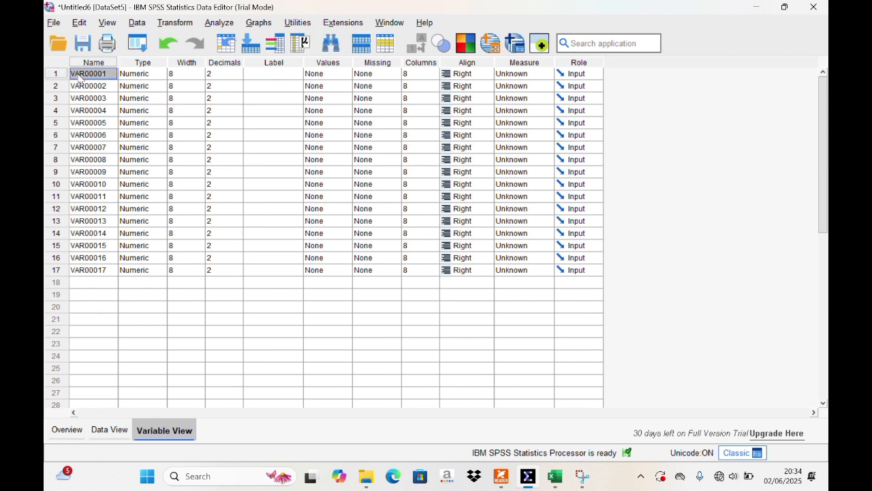
key("ctrl+f")
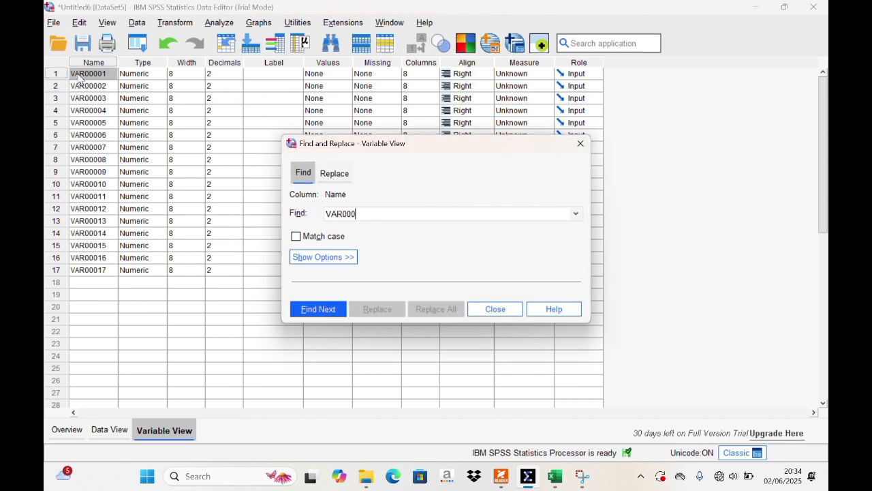
left_click(335, 174)
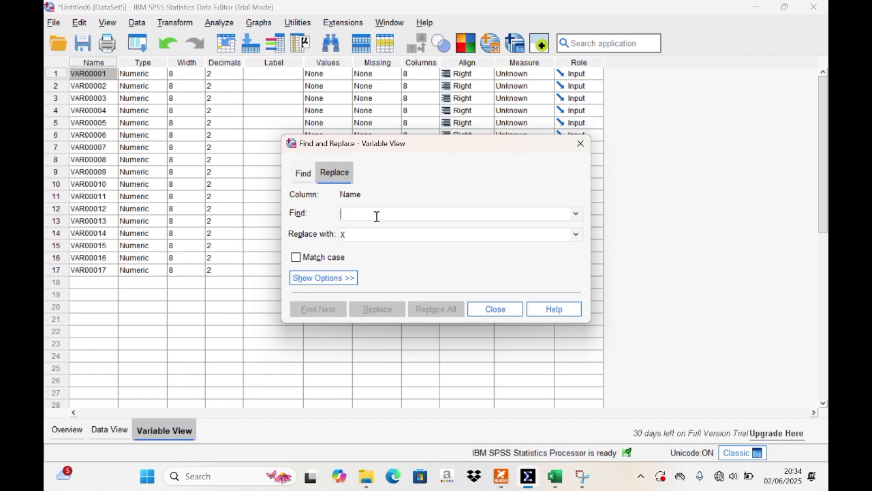
type("VAR000")
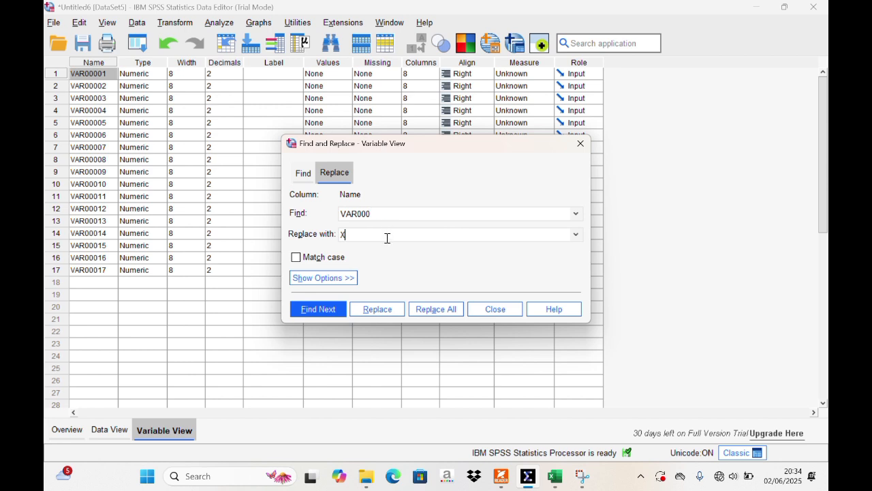
left_click(386, 237)
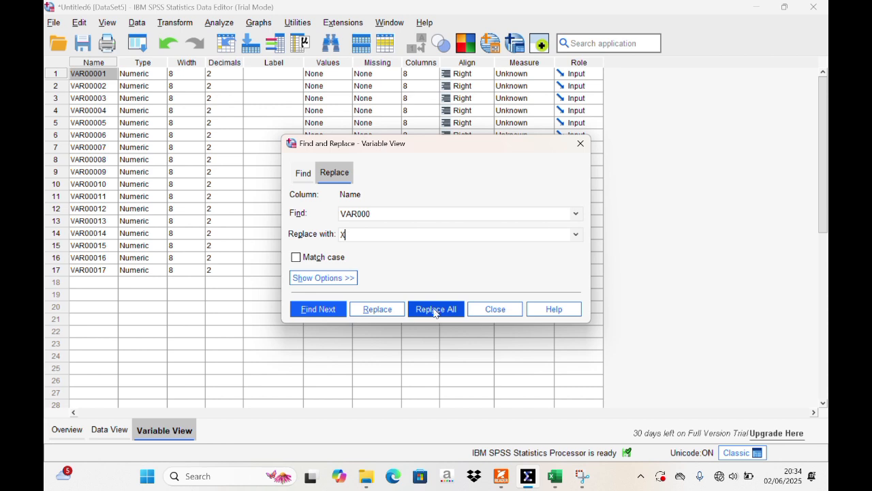
left_click(434, 310)
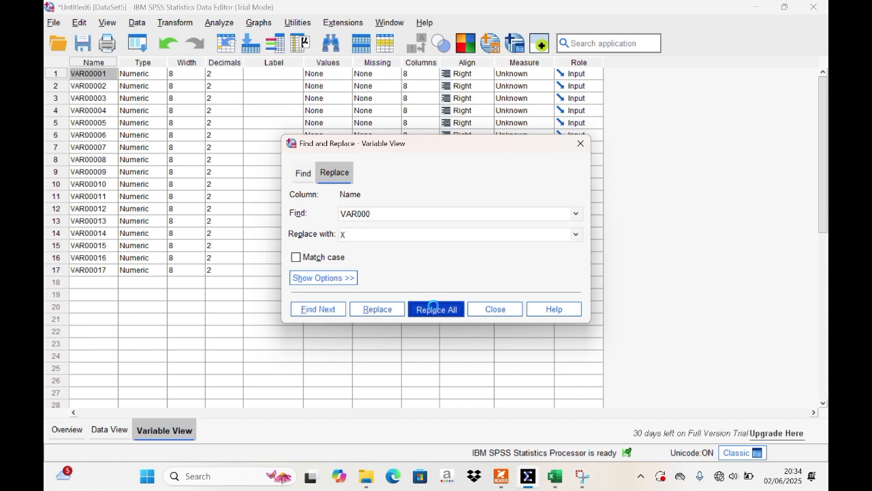
left_click(580, 144)
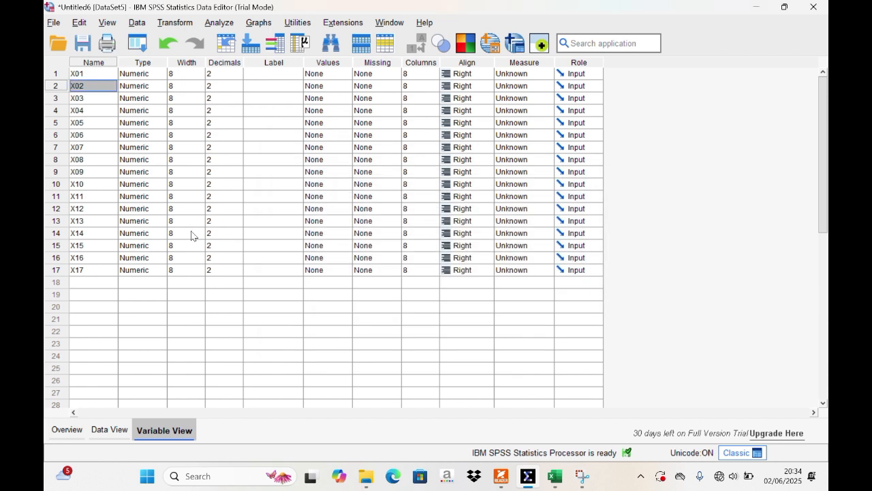
Step: Rename the last variable, X17, as TOTAL
left_click(89, 270)
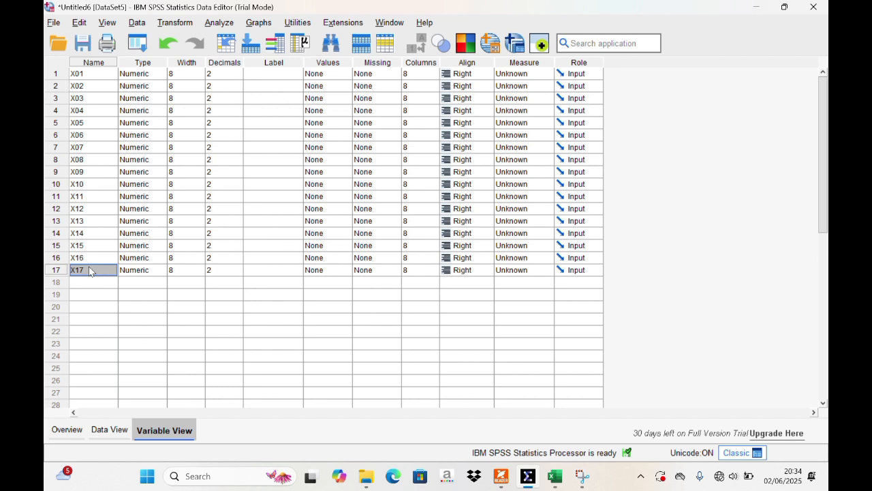
type("TOTAL")
key("Return")
type("L")
key("Return")
type("T")
Step: Set up a Reliability Analysis with X01 to X16 as the items, leaving TOTAL out
left_click(219, 23)
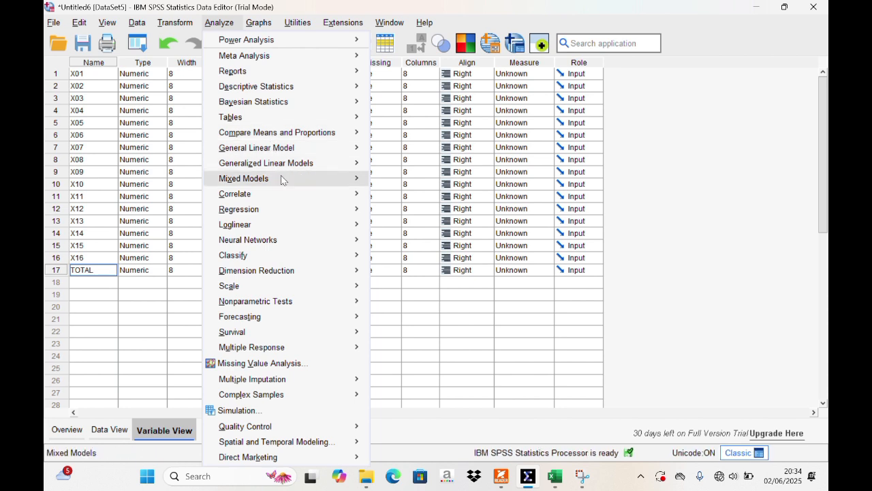
mouse_move(289, 285)
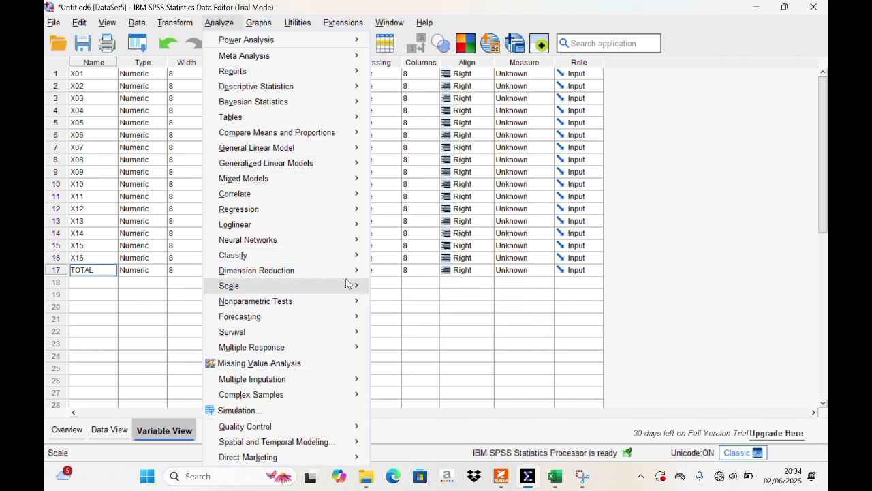
mouse_move(347, 286)
left_click(397, 292)
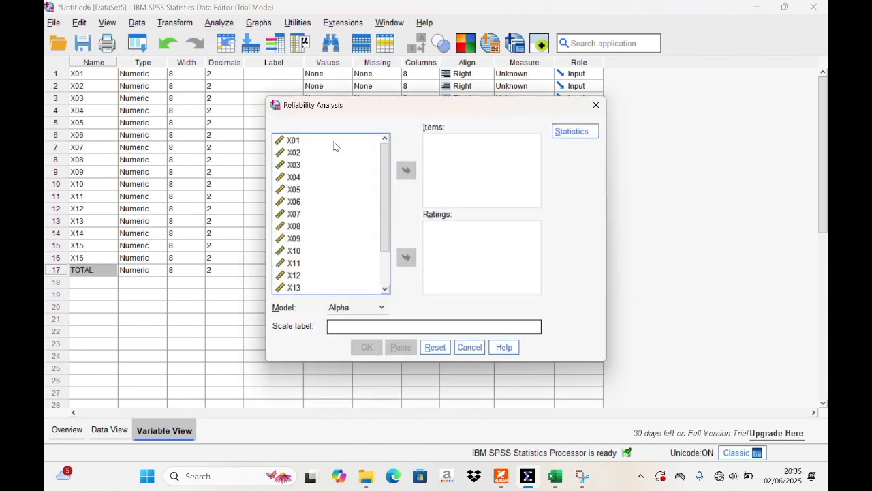
key("ctrl+a")
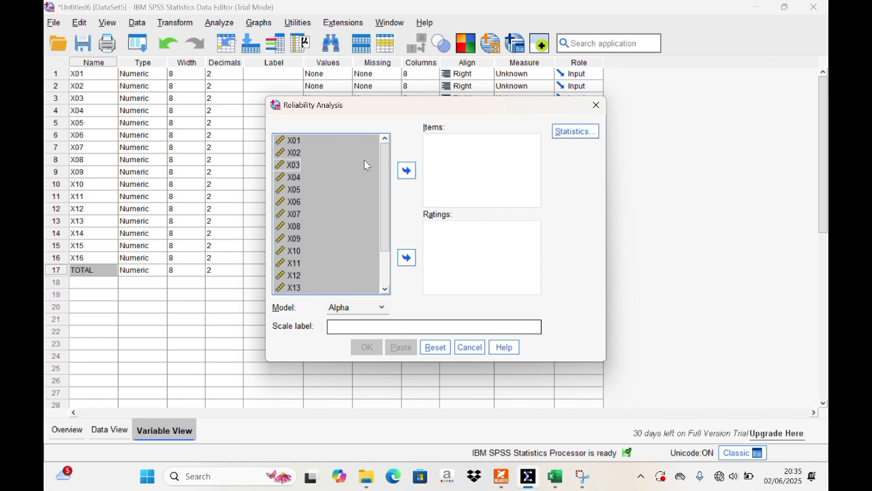
left_click(407, 171)
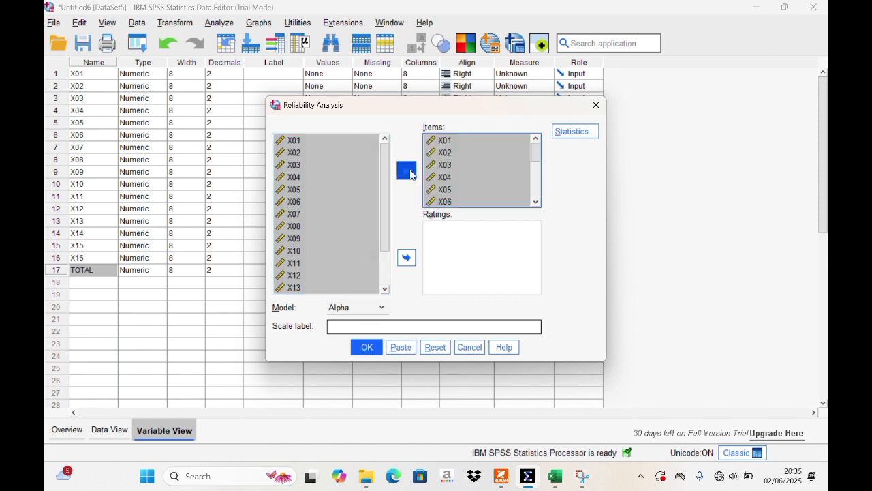
scroll(483, 186, "down", 4)
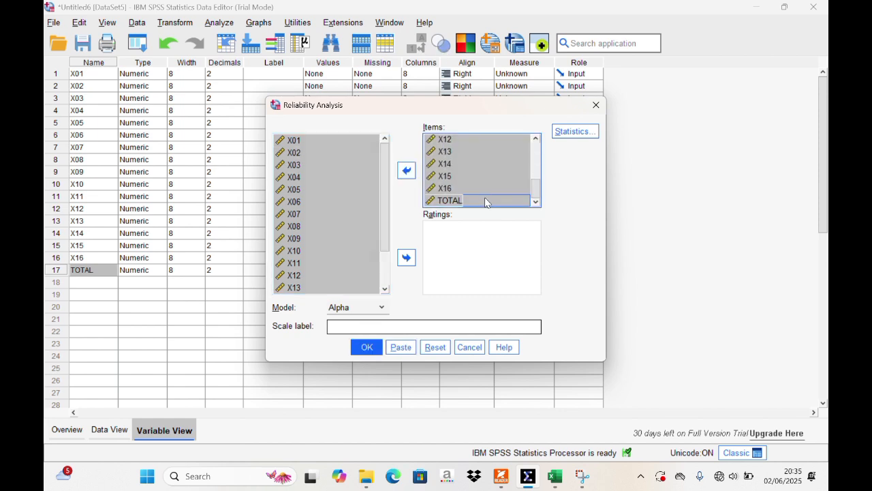
left_click(485, 193)
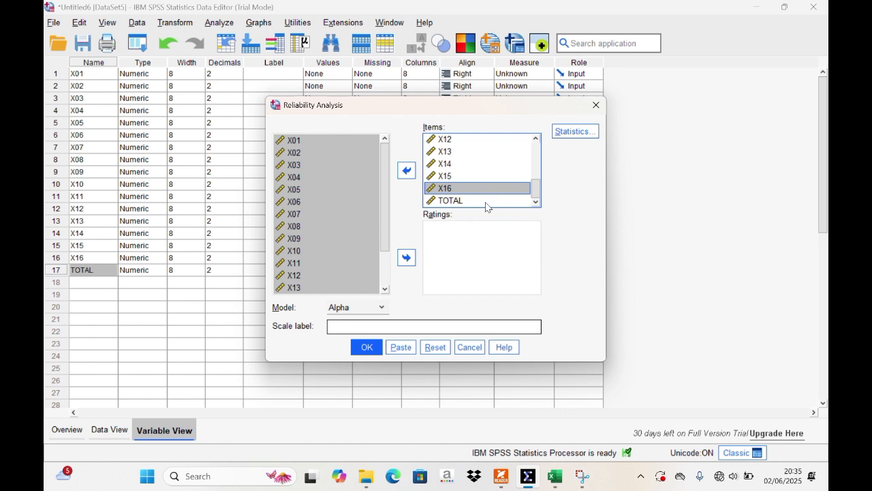
left_click(487, 206)
left_click(406, 171)
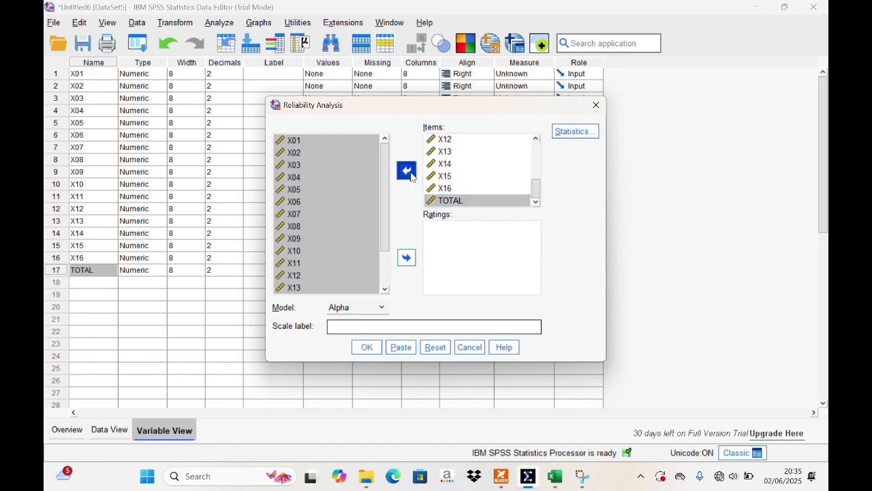
Step: Request the scale if item deleted descriptives and run the reliability analysis with the Alpha model
left_click(569, 133)
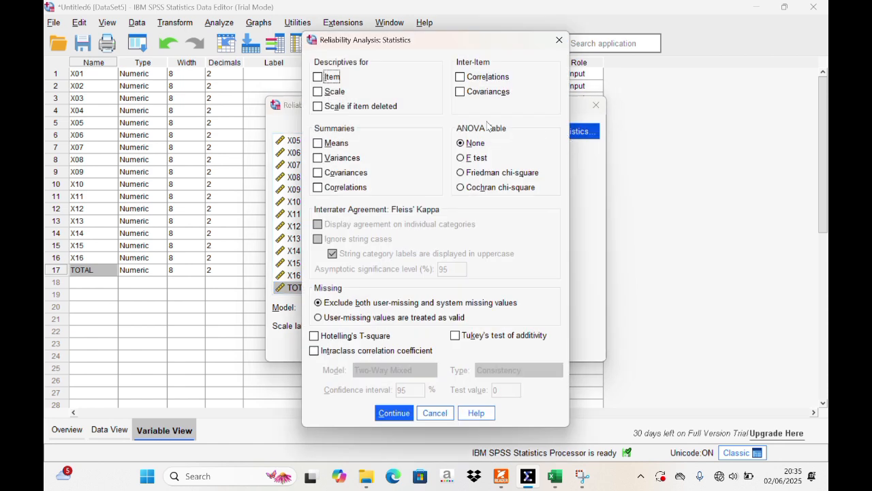
left_click(318, 107)
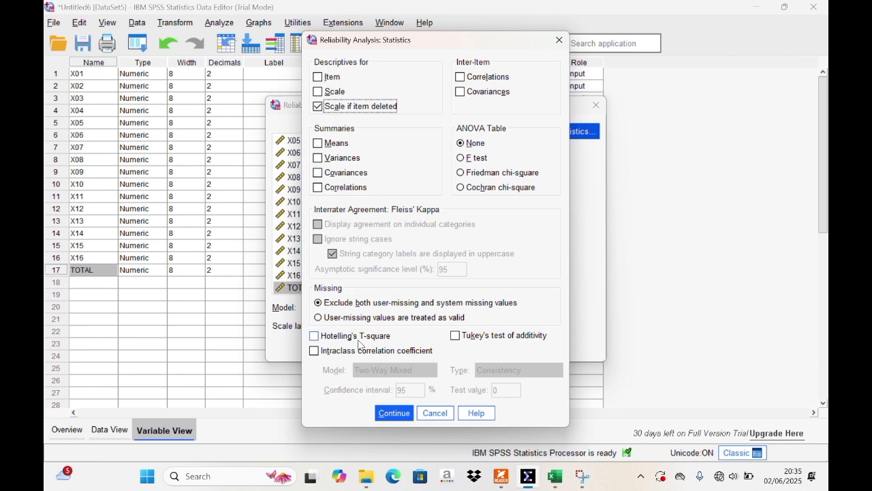
left_click(390, 417)
left_click(390, 416)
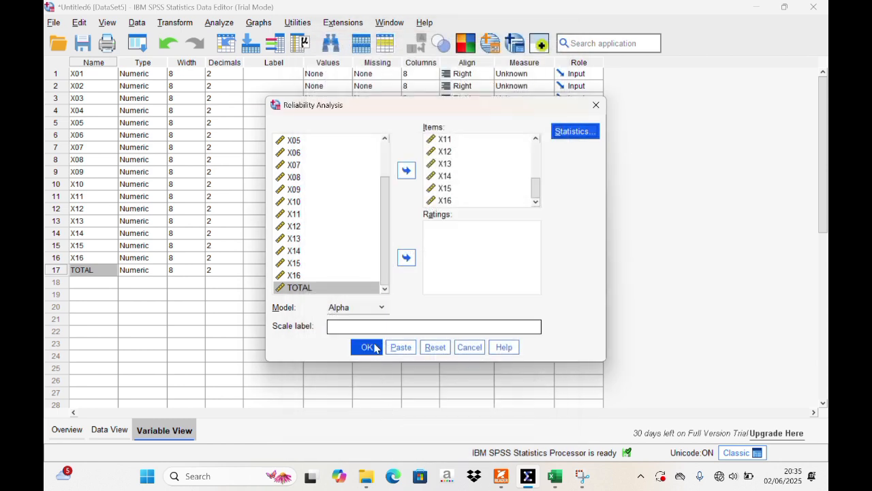
left_click(369, 347)
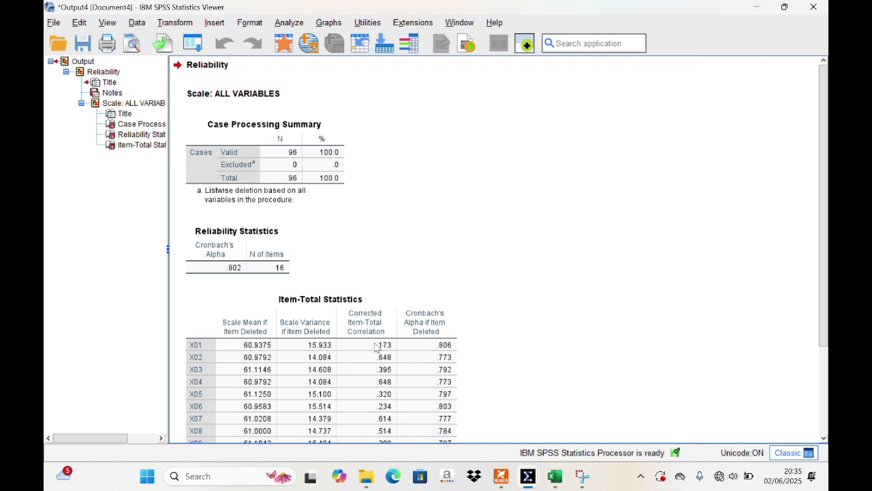
Step: Examine Cronbach's alpha and the item-total statistics in the reliability output
left_click(376, 348)
scroll(376, 348, "down", 3)
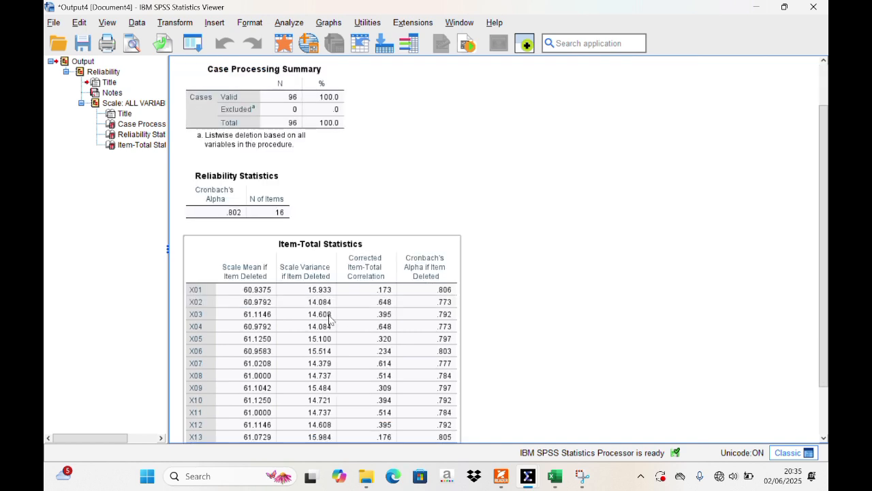
left_click(211, 233)
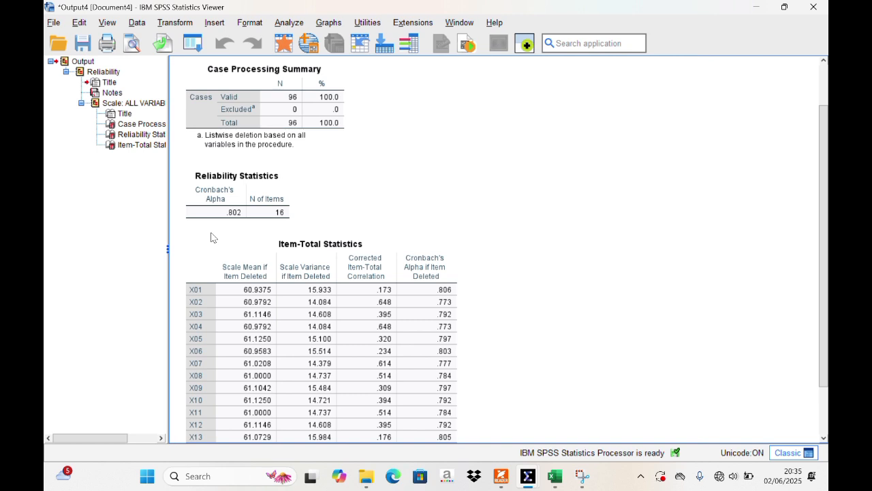
left_click(221, 216)
left_click(371, 21)
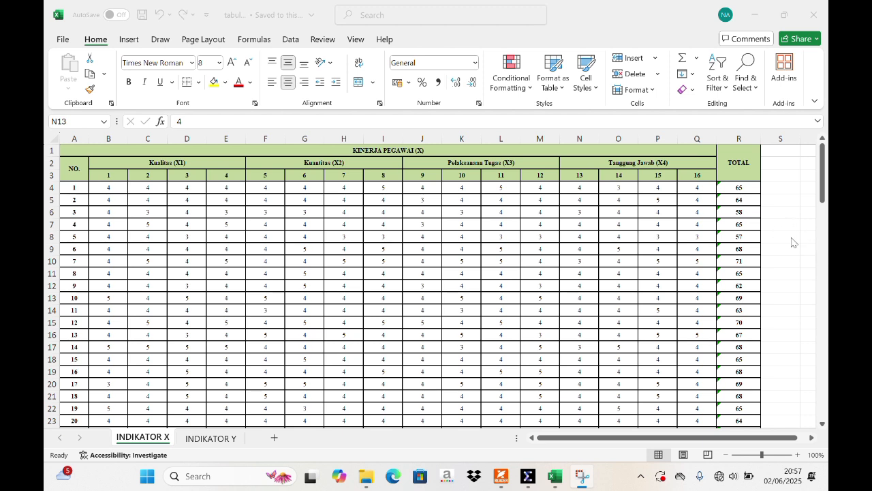
Step: Copy the TOTAL values of all respondents, R4 to R99, from the INDIKATOR X sheet in Excel
left_click(737, 183)
left_click_drag(738, 186, 739, 407)
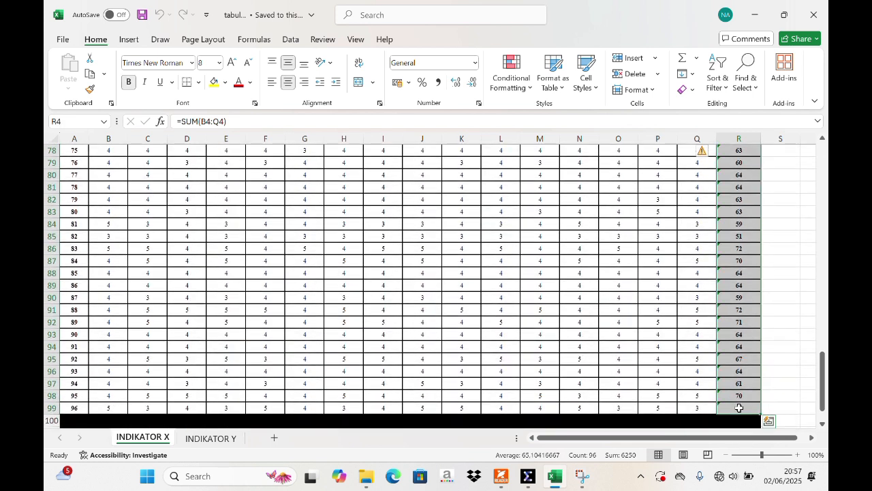
key("ctrl+c")
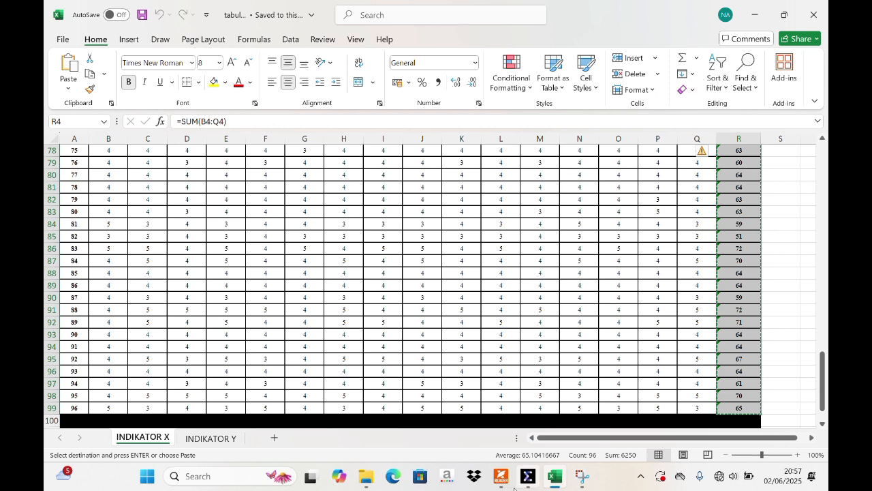
Step: Switch to SPSS and paste the copied INDIKATOR X totals into the first column of the empty dataset, starting at row 1
left_click(529, 477)
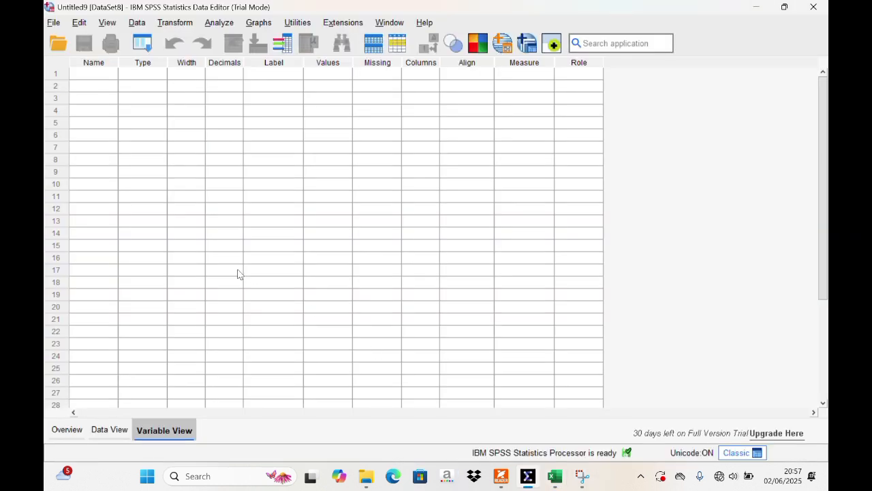
left_click(93, 75)
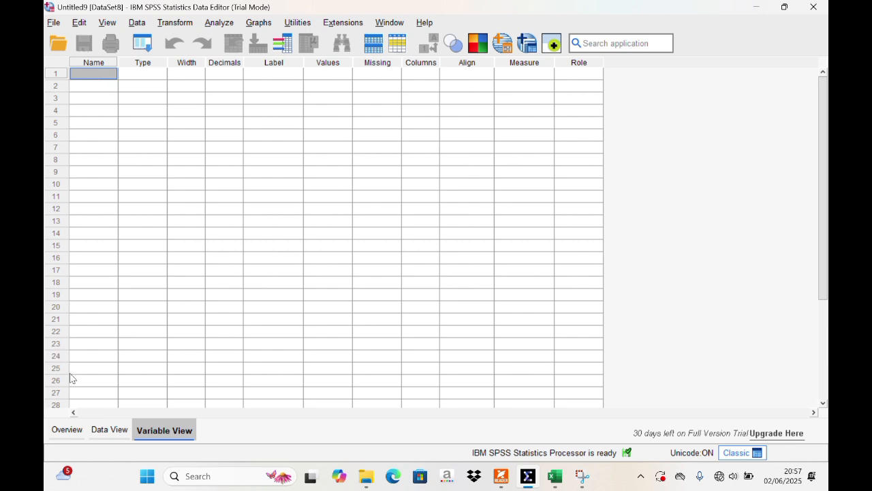
left_click(109, 430)
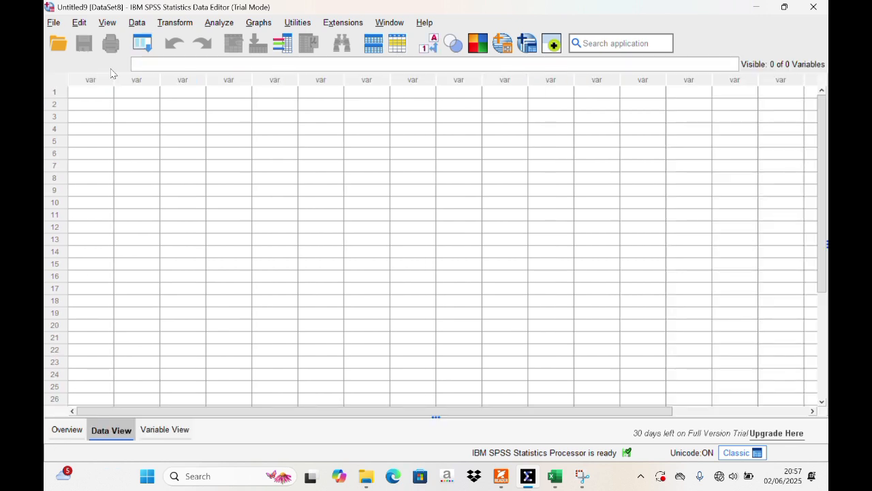
left_click(97, 90)
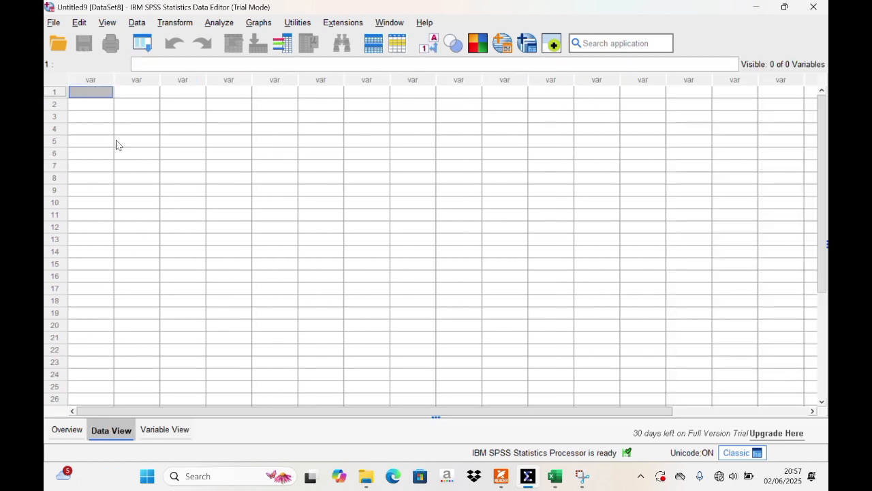
key("ctrl+v")
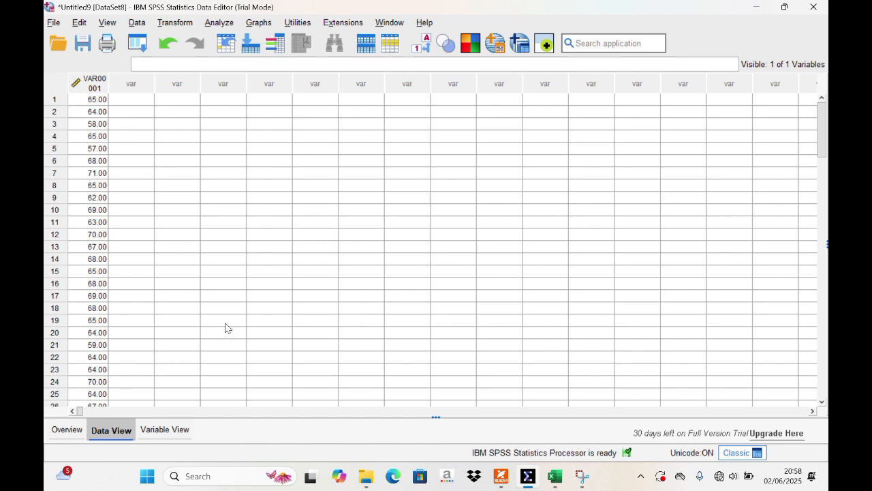
Step: Switch to Excel and copy the TOTAL values of all respondents, Q4 to Q99, from the INDIKATOR Y sheet
left_click(556, 477)
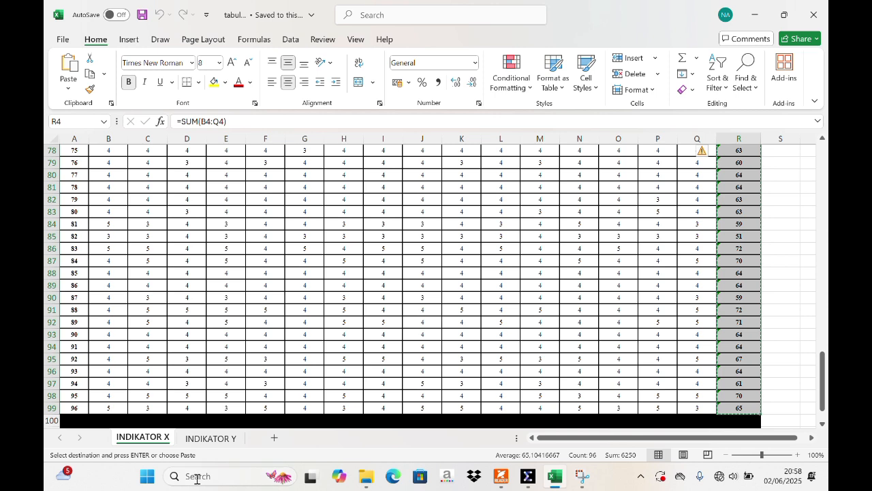
left_click(220, 440)
scroll(723, 181, "up", 3)
scroll(722, 181, "up", 5)
left_click_drag(724, 185, 726, 402)
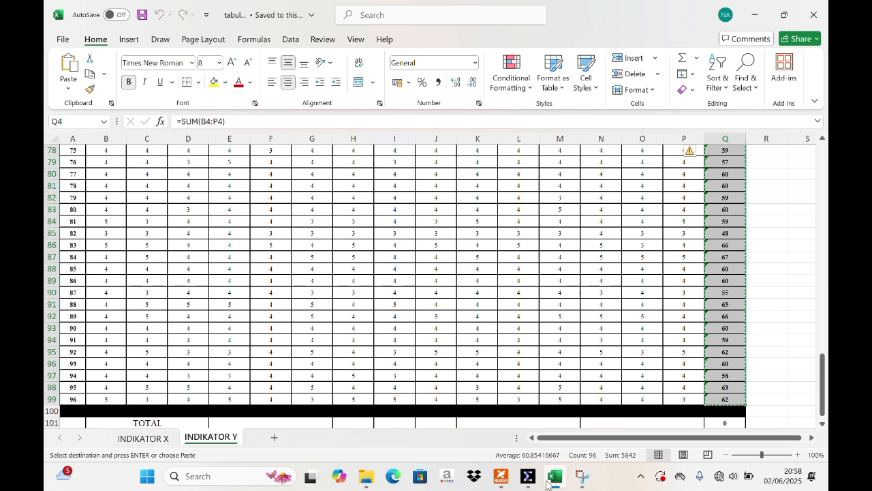
Step: Switch to SPSS and paste the INDIKATOR Y totals into the second column, starting at row 1
left_click(530, 477)
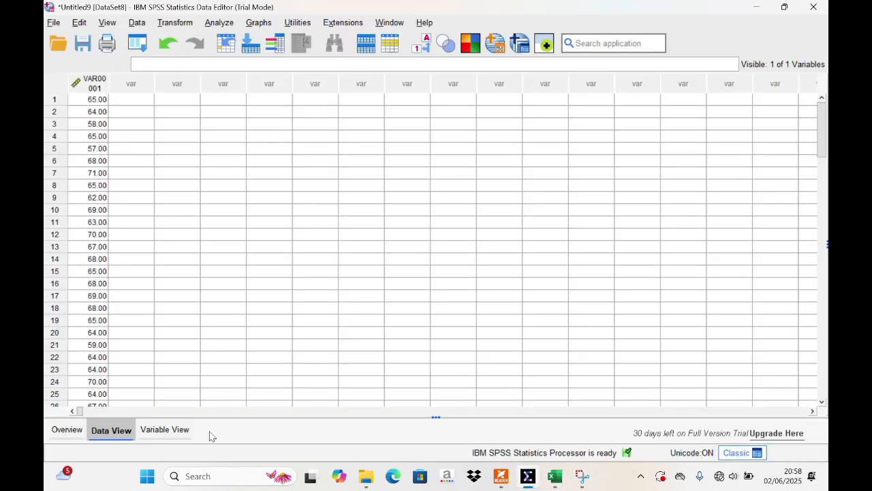
left_click(126, 101)
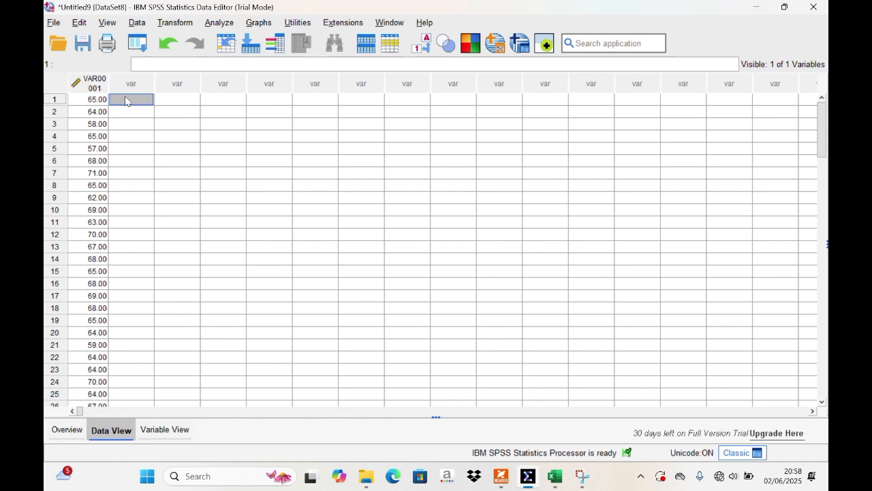
key("ctrl+v")
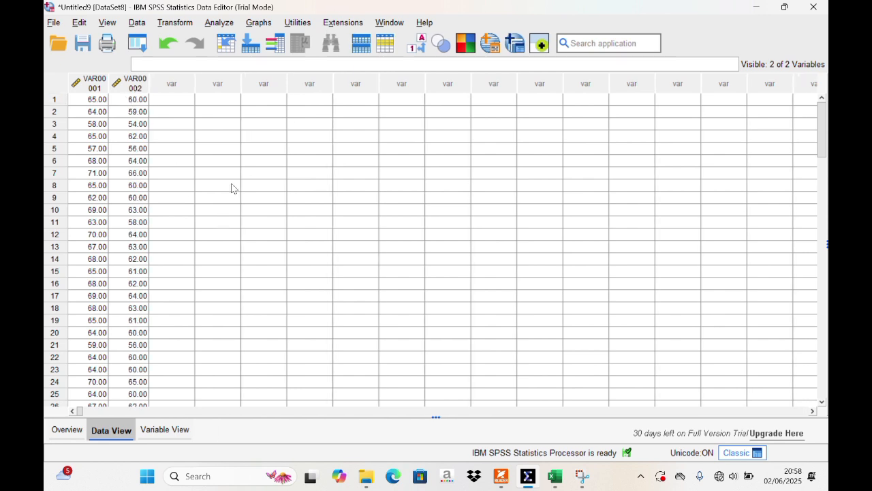
Step: Rename the first variable X and the second variable Y
left_click(166, 432)
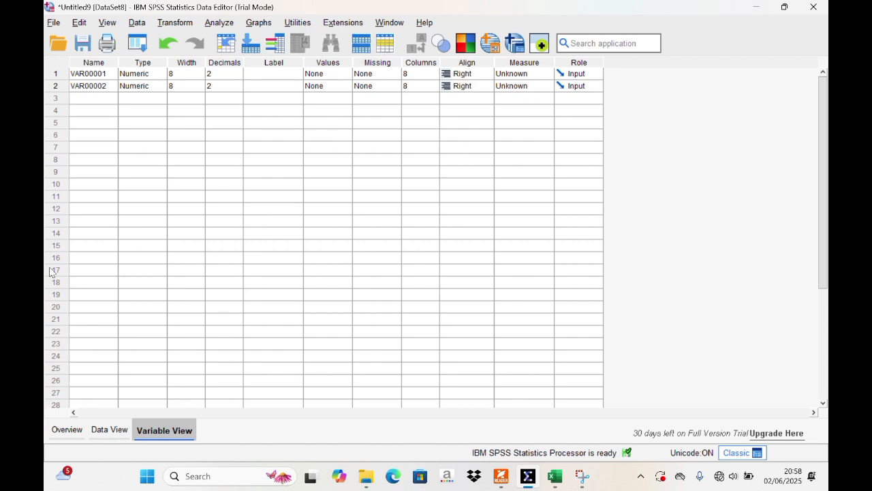
left_click(107, 75)
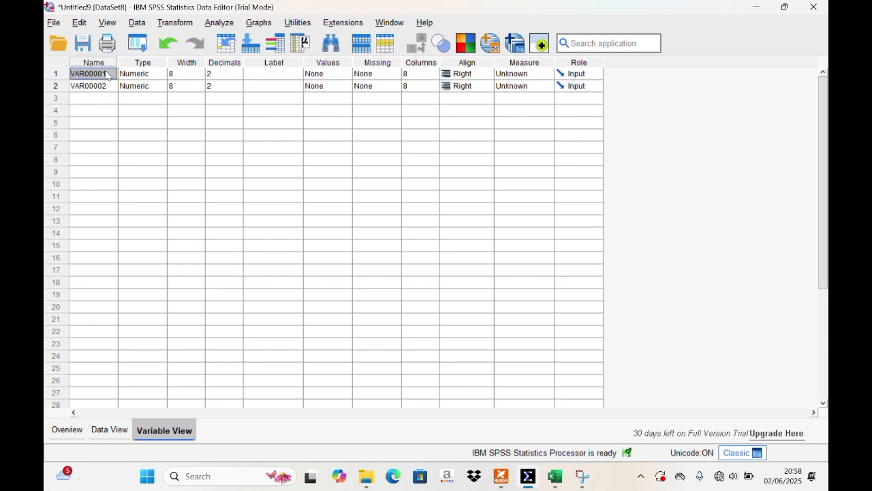
type("X")
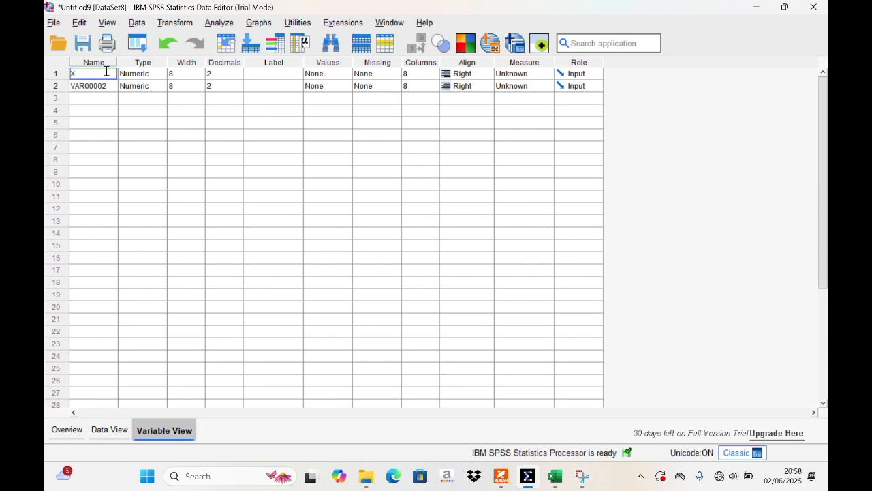
left_click(95, 88)
type("Y")
Step: Set the decimals of variables X and Y to 0
left_click(235, 75)
left_click(238, 73)
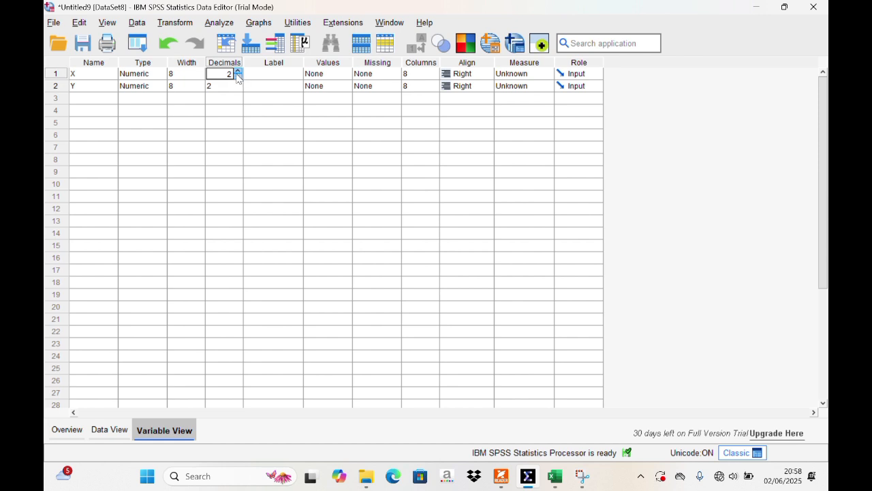
left_click(238, 78)
left_click(235, 86)
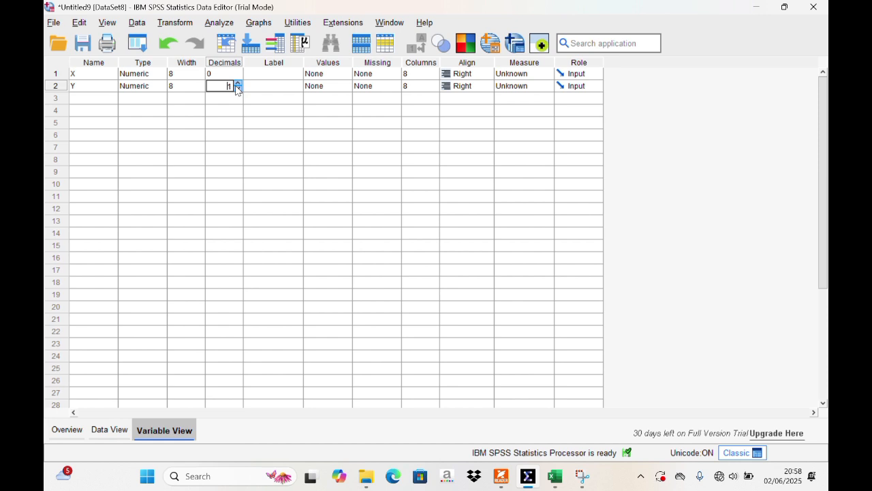
left_click(235, 87)
left_click(366, 15)
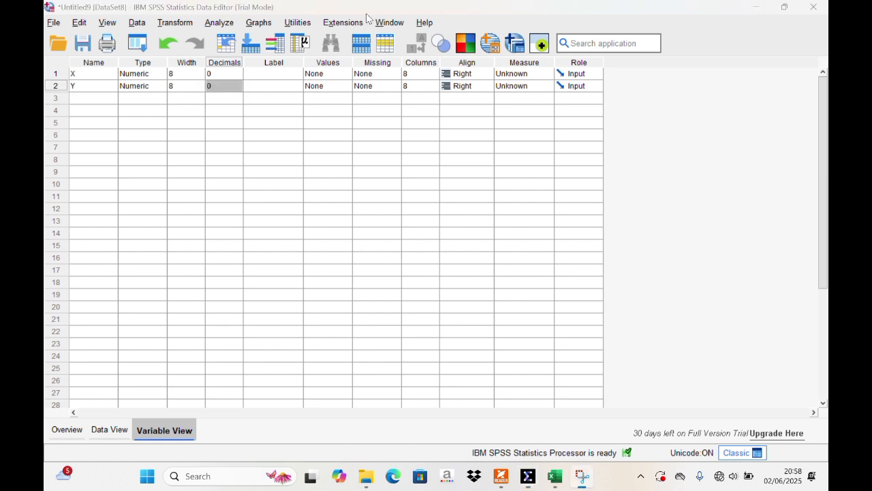
Step: Set up a Means comparison with X as the independent variable and Y as the dependent variable
left_click(221, 27)
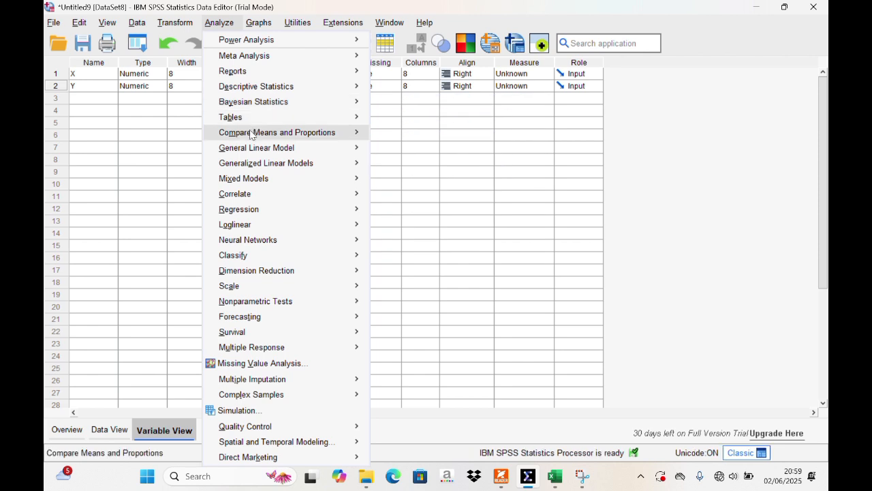
mouse_move(251, 138)
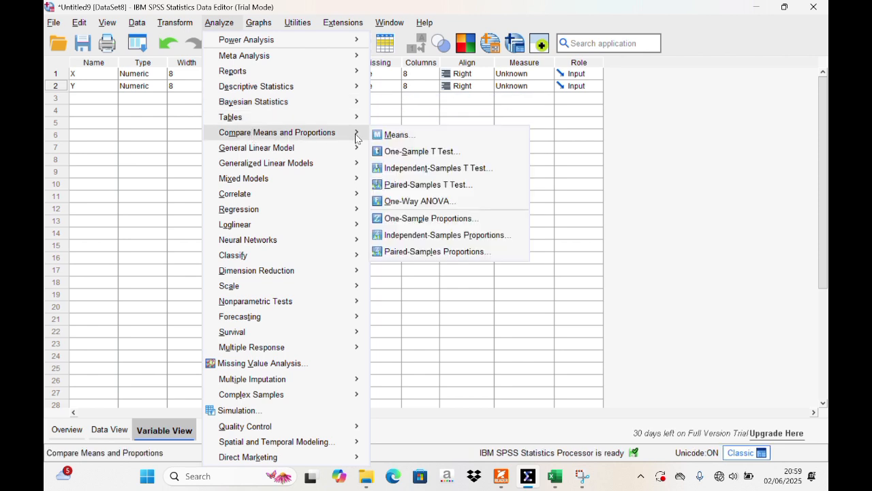
left_click(399, 135)
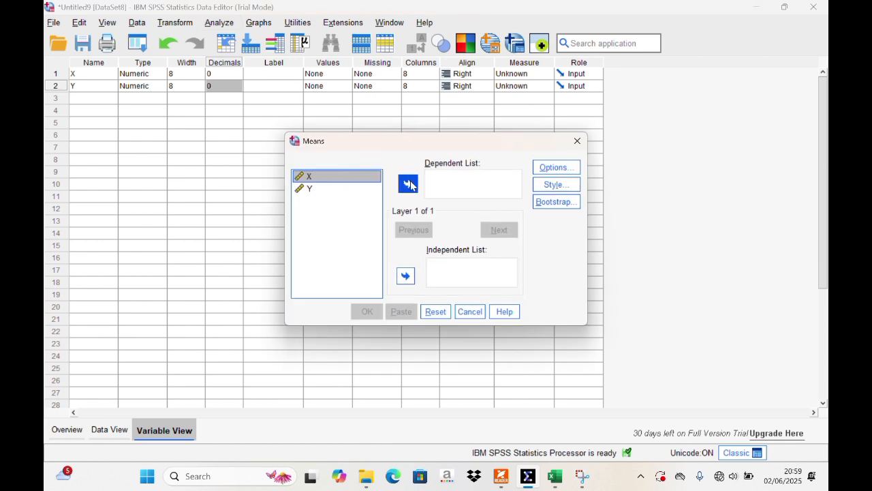
left_click(406, 274)
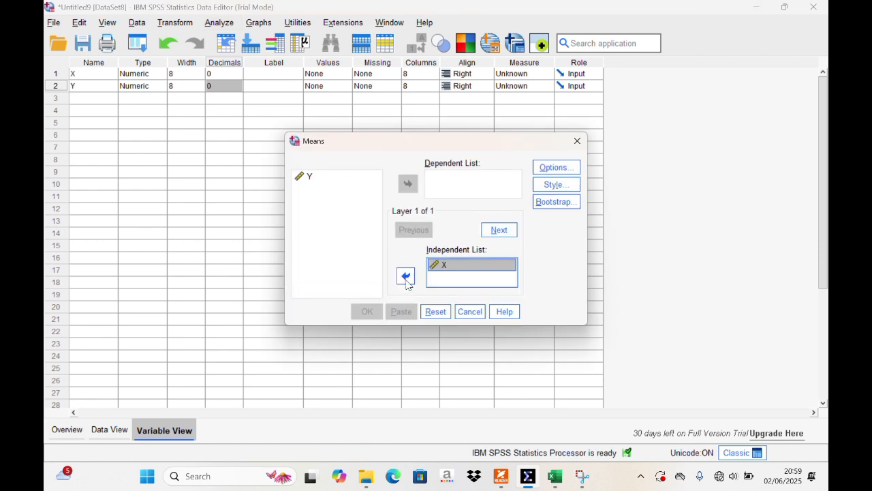
left_click(333, 179)
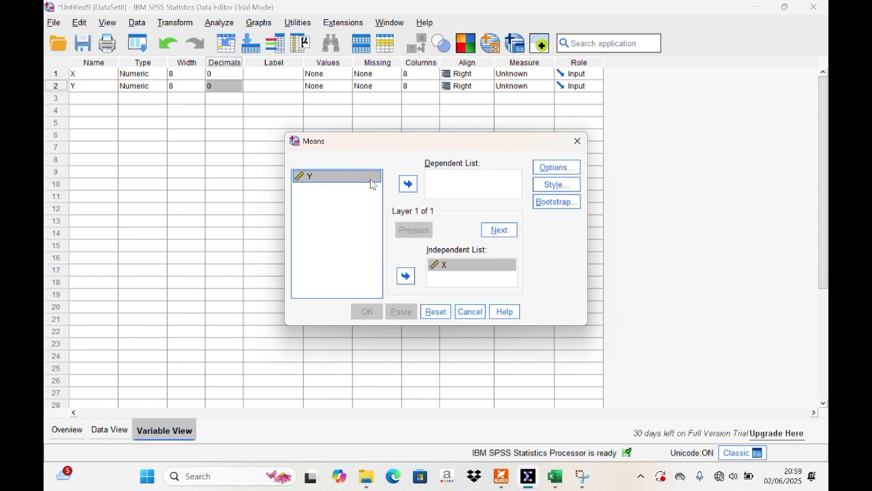
left_click(407, 183)
Step: Run the Means analysis with the test for linearity and examine its ANOVA table
left_click(549, 171)
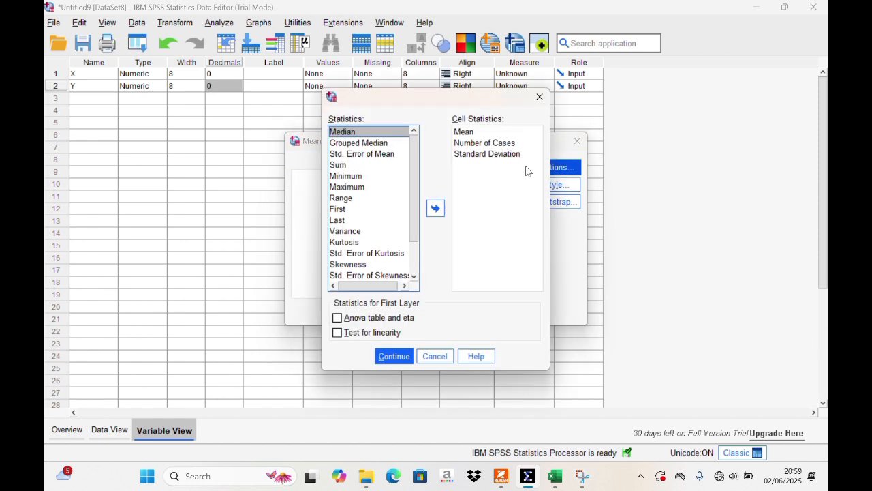
left_click(338, 332)
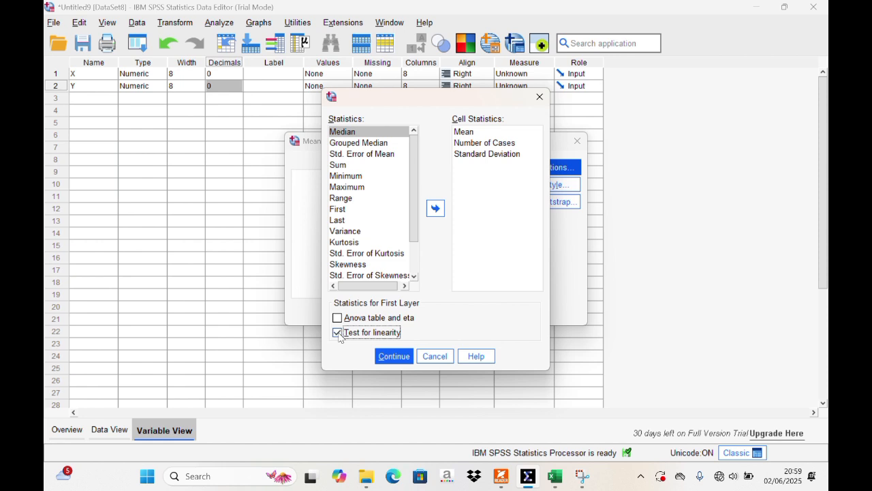
left_click(395, 360)
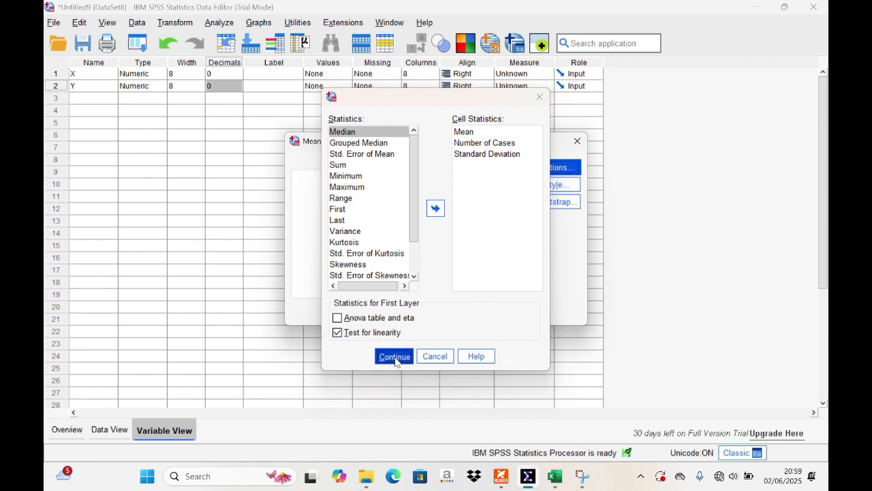
left_click(366, 312)
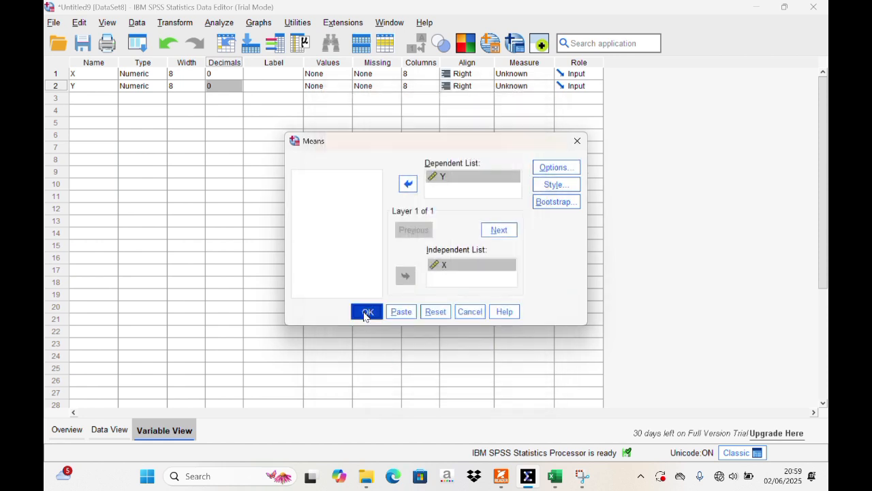
scroll(363, 312, "down", 5)
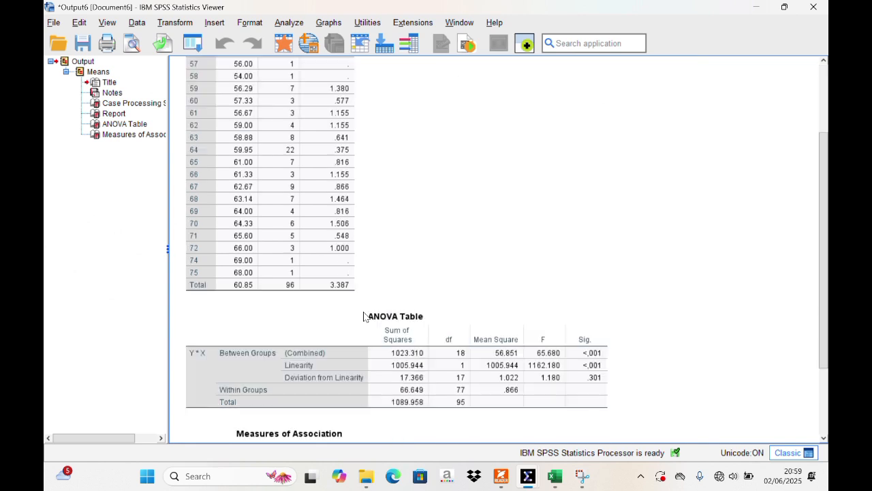
scroll(363, 311, "down", 2)
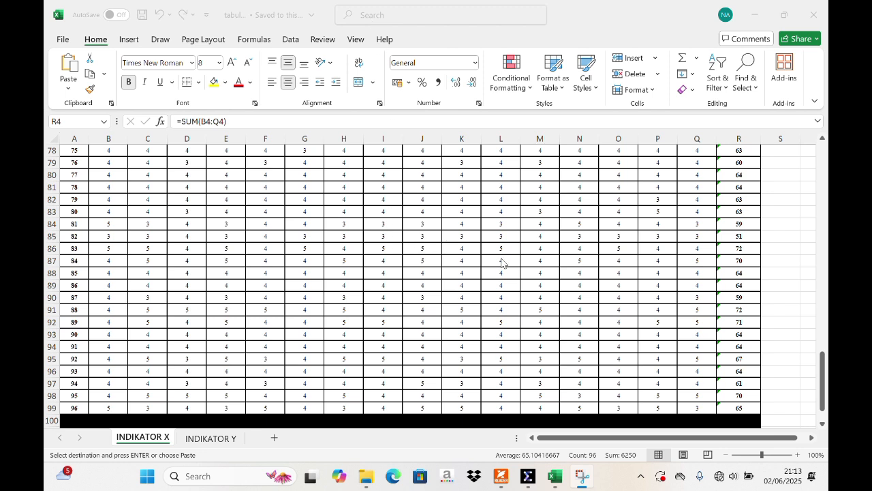
Step: Bring the INDIKATOR X TOTAL values, R4 to R99, from Excel into the first column of another empty SPSS dataset
scroll(629, 358, "down", 3)
scroll(628, 358, "up", 10)
scroll(741, 359, "up", 16)
scroll(740, 306, "up", 3)
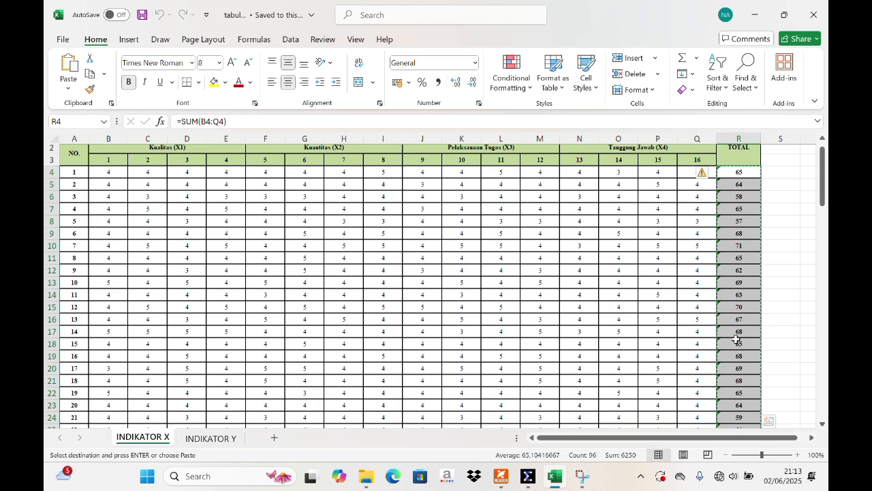
key("alt+Tab")
key("alt+Tab")
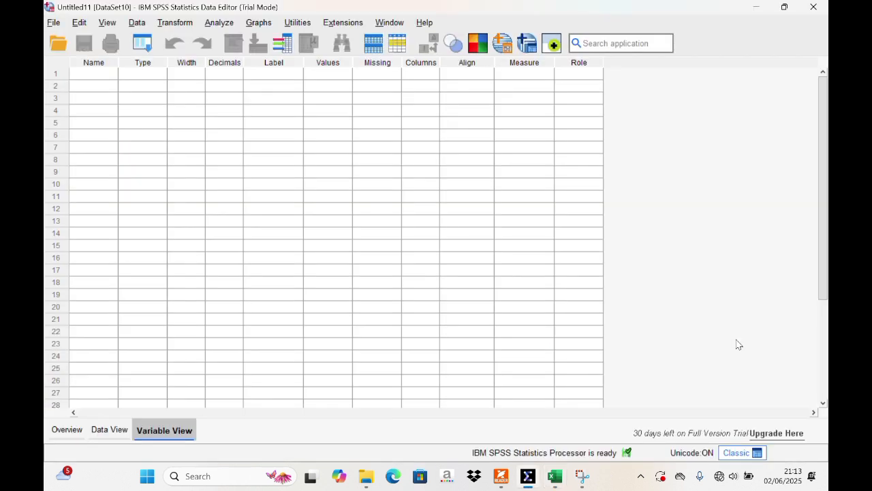
left_click(103, 435)
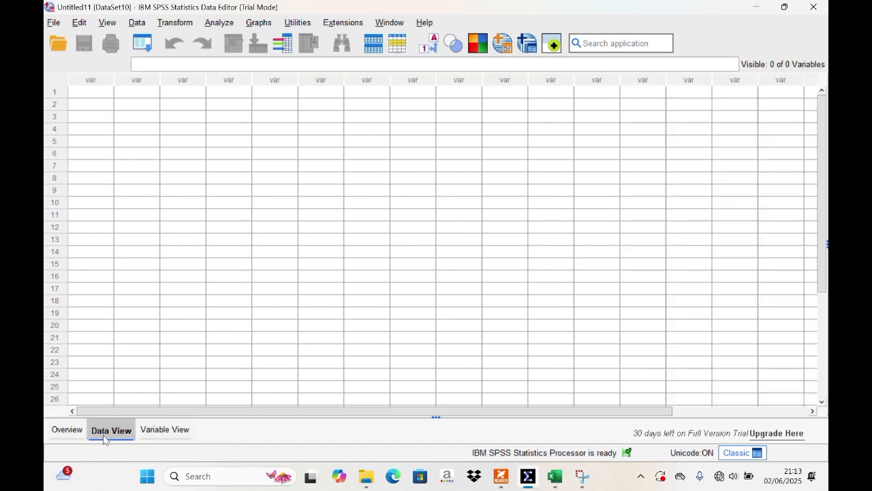
left_click(95, 94)
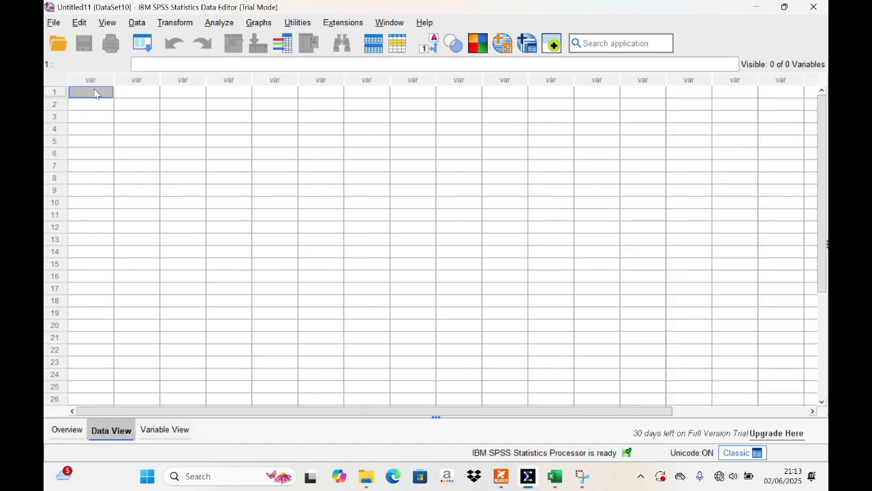
key("ctrl+v")
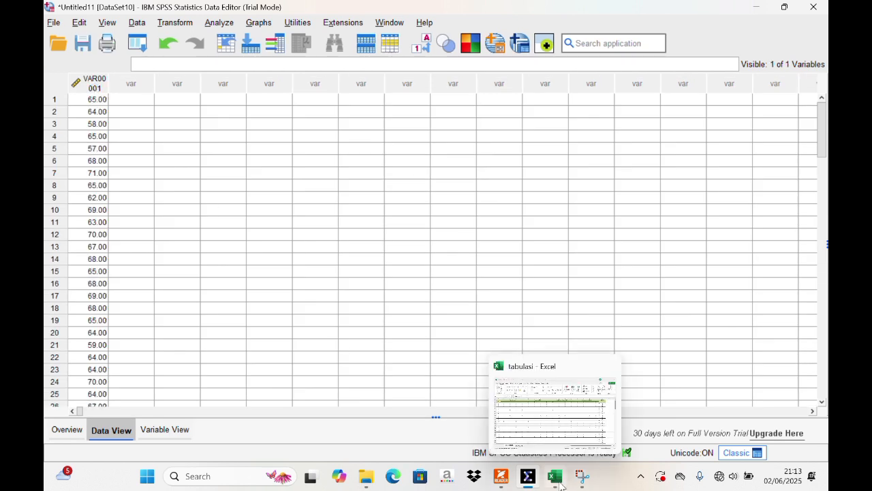
Step: Return to Excel and copy the INDIKATOR Y sheet's TOTAL column, Q4 to Q99
left_click(560, 484)
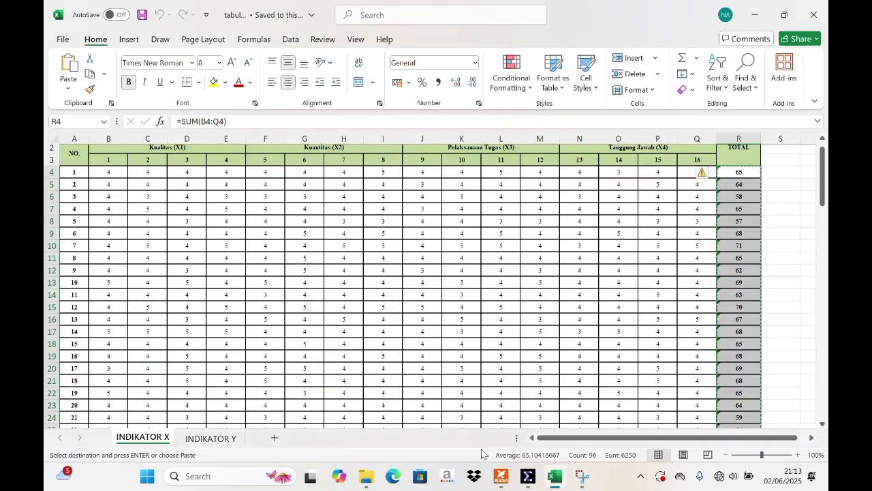
left_click(200, 440)
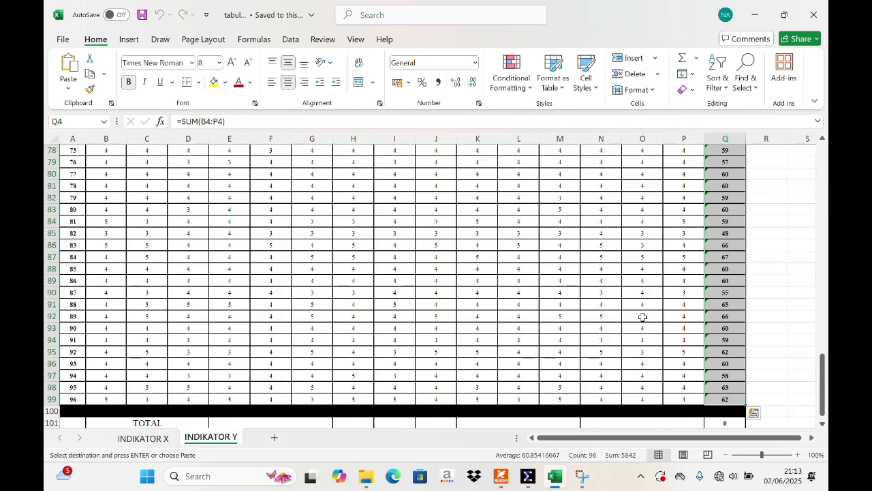
key("ctrl+c")
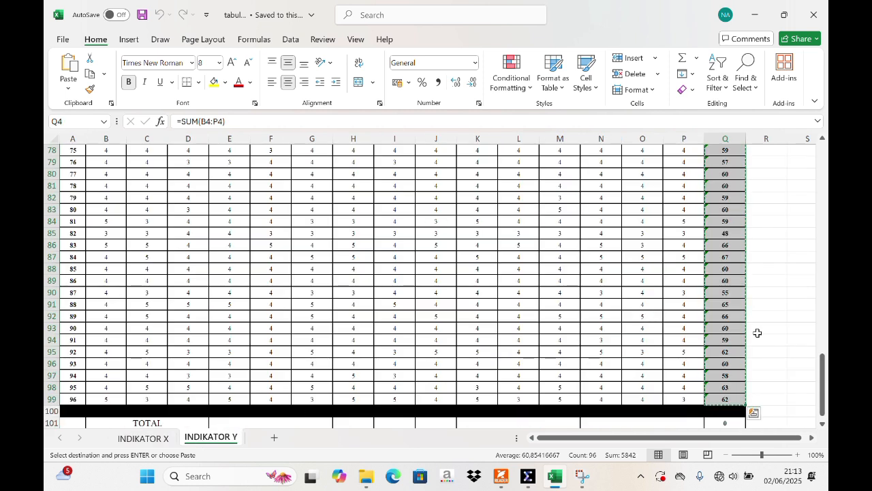
Step: Switch to SPSS and paste the copied INDIKATOR Y totals into the second column of the dataset, beginning at row 1
left_click(529, 476)
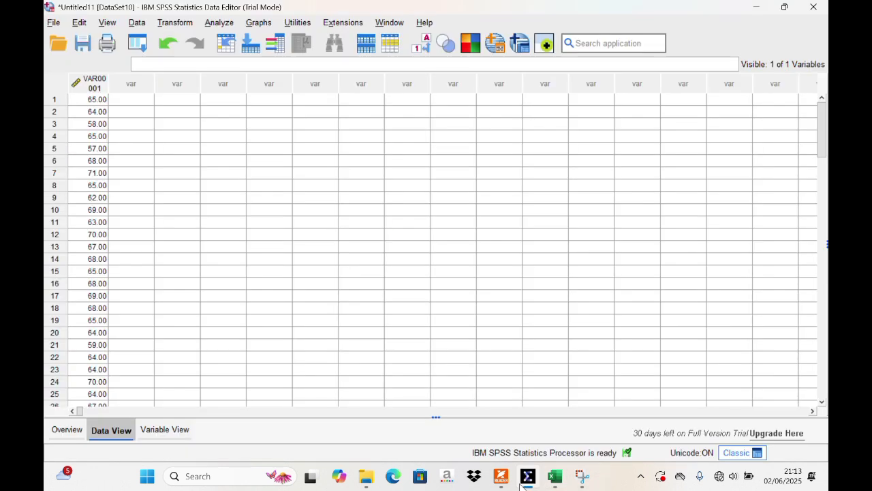
left_click(131, 99)
key("ctrl+v")
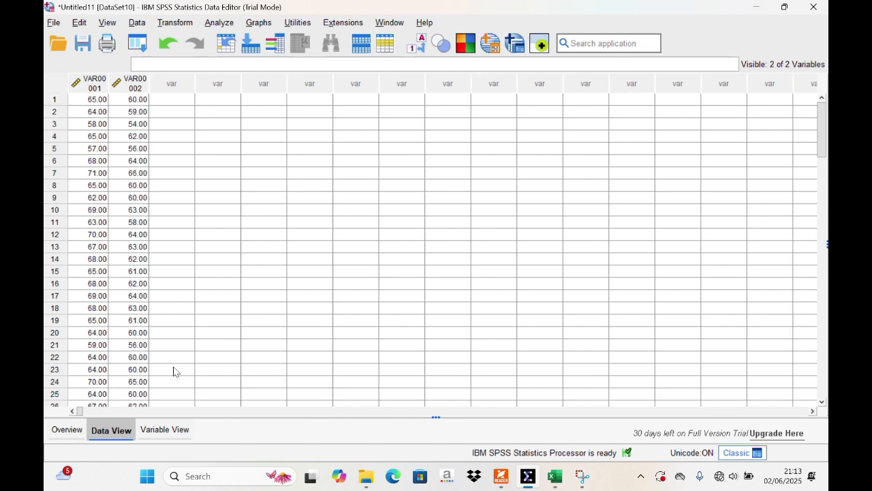
Step: Rename the first variable X and the second variable Y
left_click(170, 440)
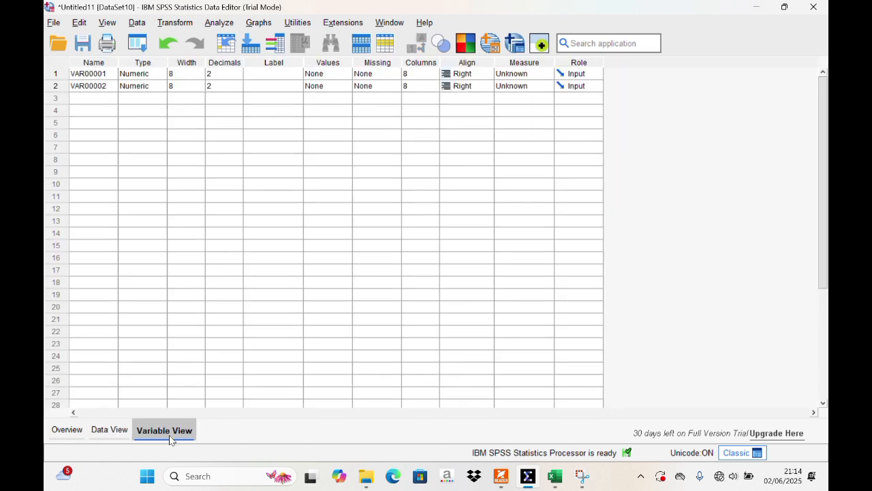
left_click(93, 76)
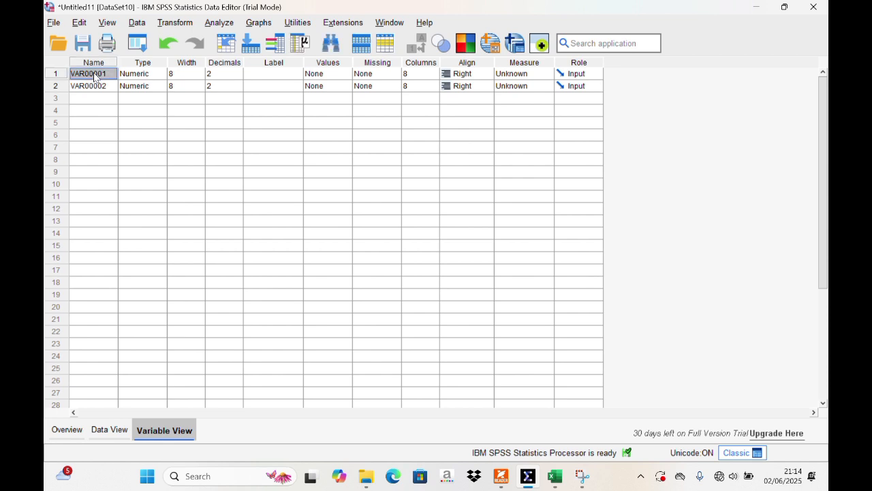
type("X")
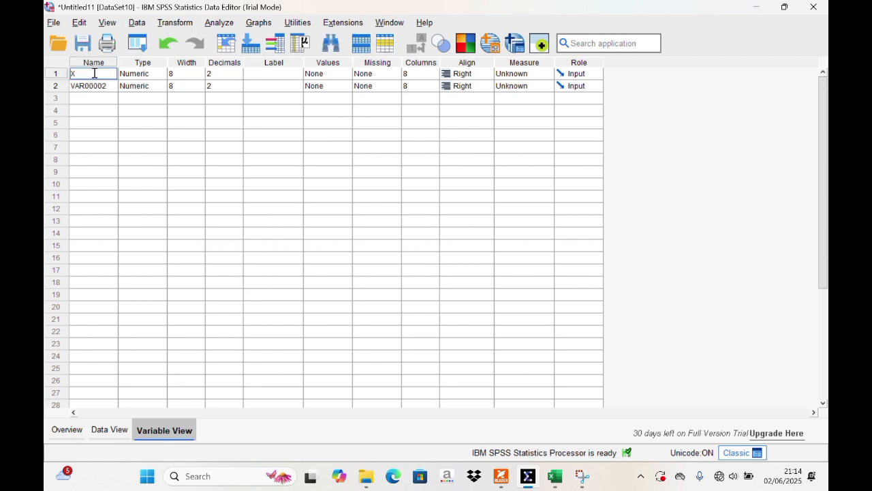
left_click(100, 86)
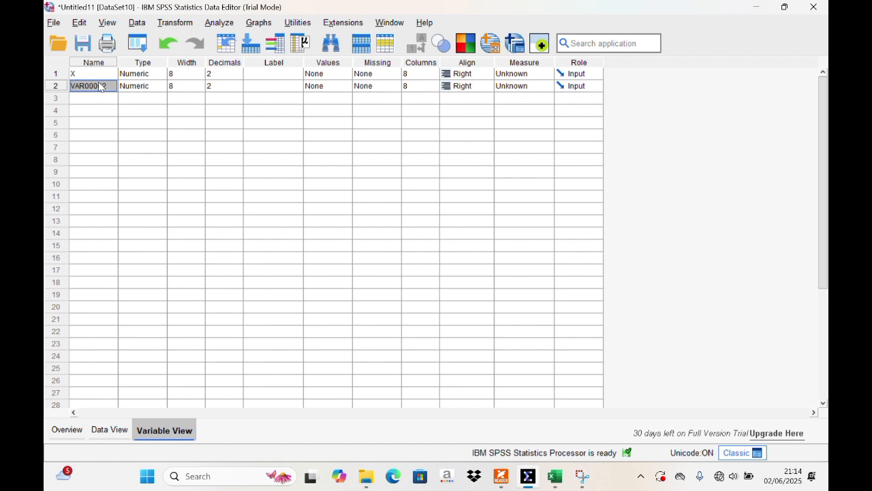
type("Y")
Step: Set the decimals of both the X and Y variables to 0
left_click(235, 75)
left_click(237, 77)
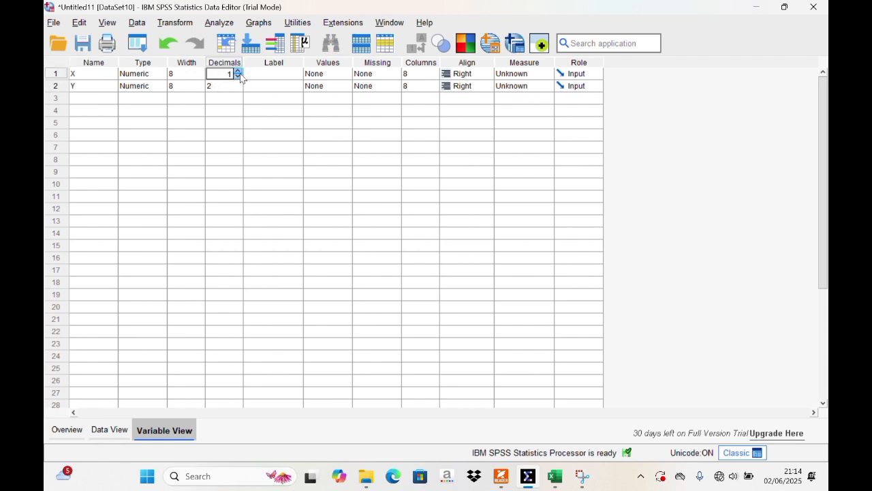
left_click(238, 77)
left_click(236, 82)
left_click(238, 83)
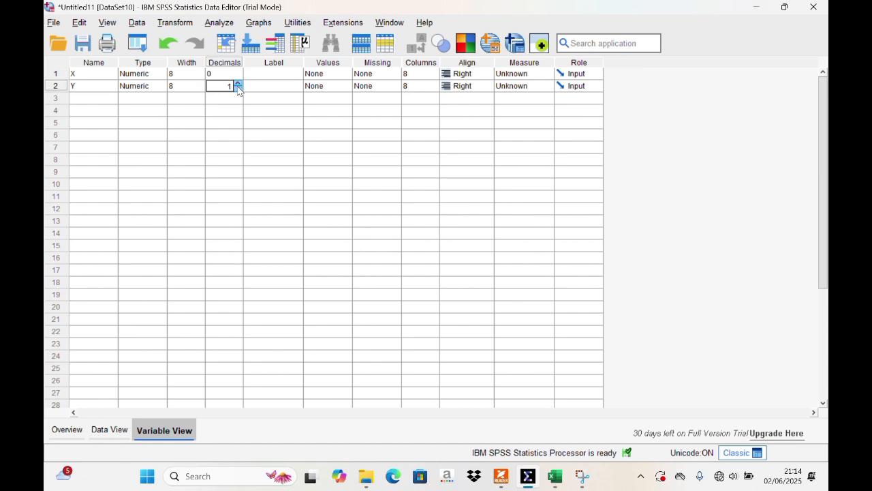
left_click(369, 21)
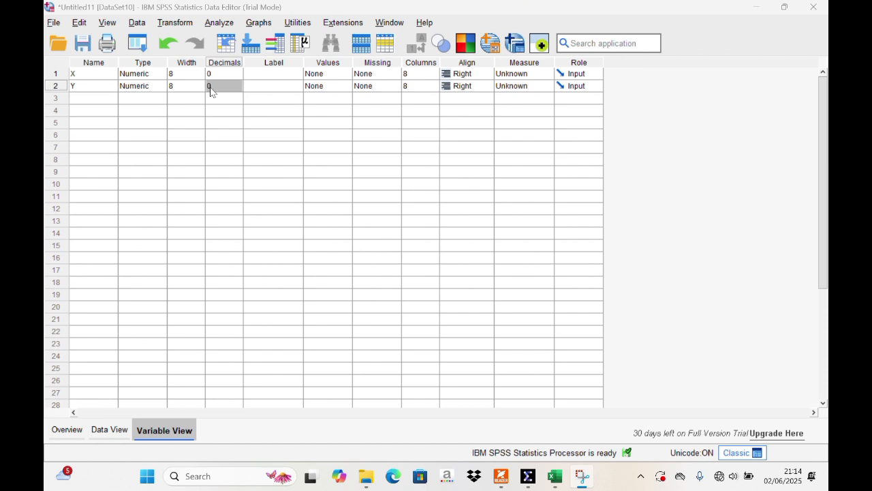
Step: Set up a Linear Regression with X as the independent variable and Y as the dependent variable
left_click(219, 24)
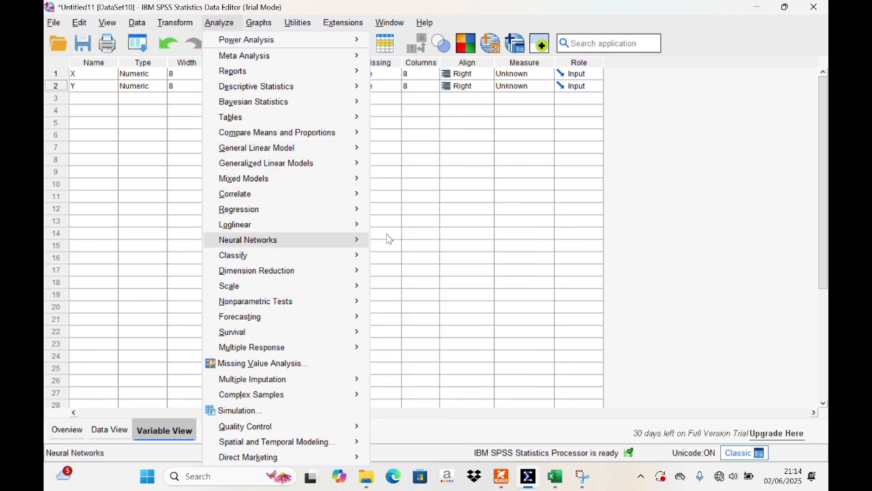
mouse_move(355, 211)
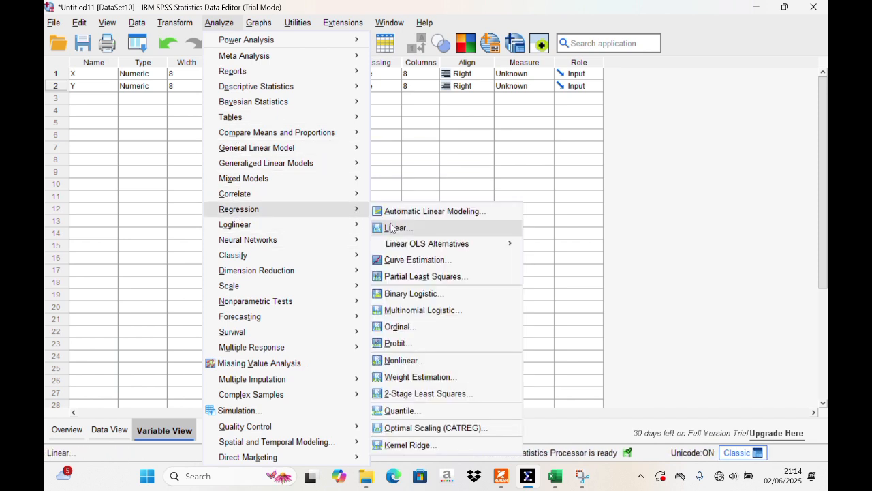
left_click(391, 224)
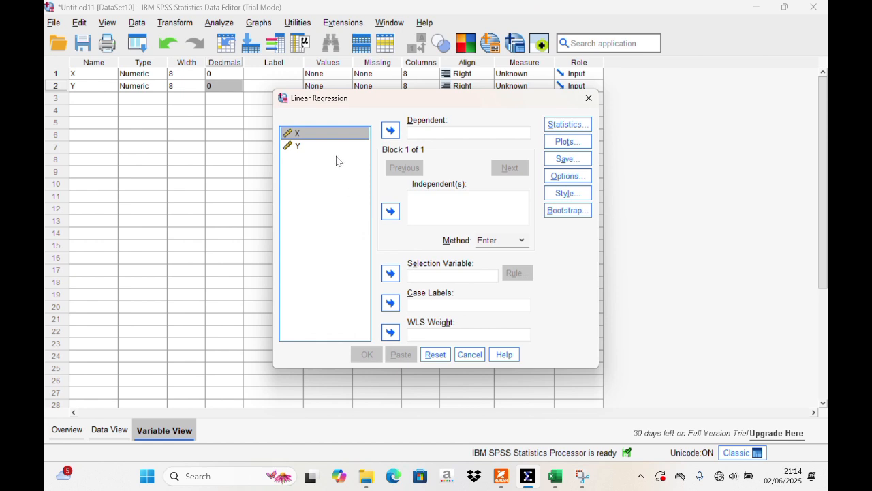
left_click(391, 209)
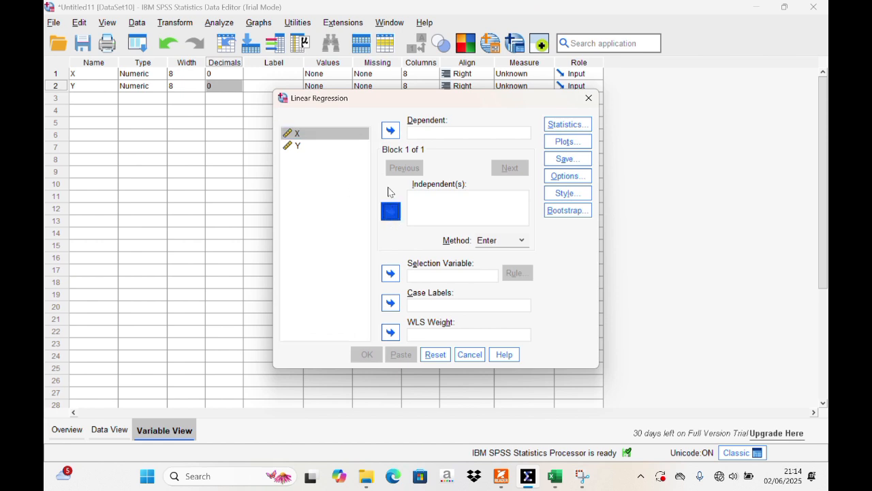
left_click(389, 212)
left_click(390, 212)
left_click(387, 213)
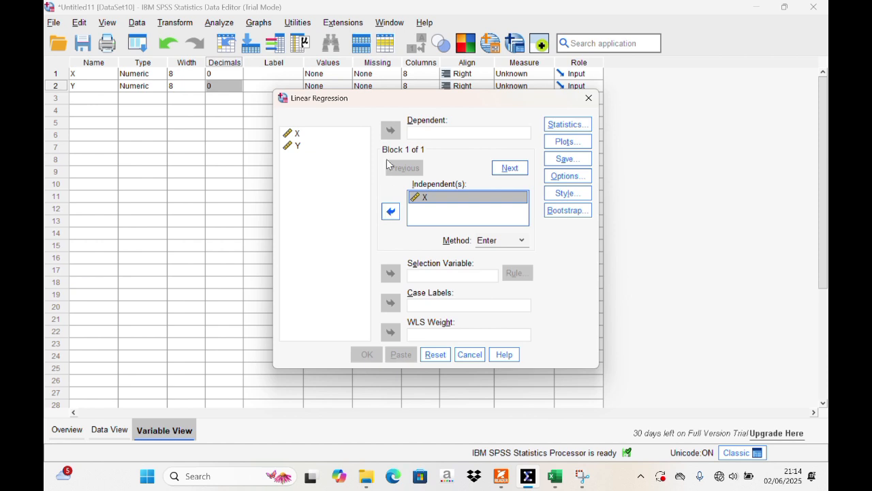
left_click(345, 145)
left_click(391, 130)
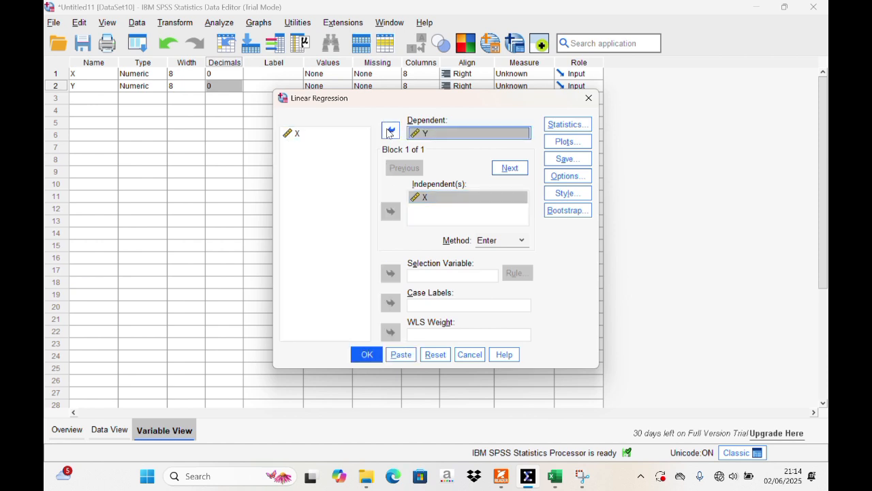
Step: Have the regression save the unstandardized residuals and run it
left_click(569, 160)
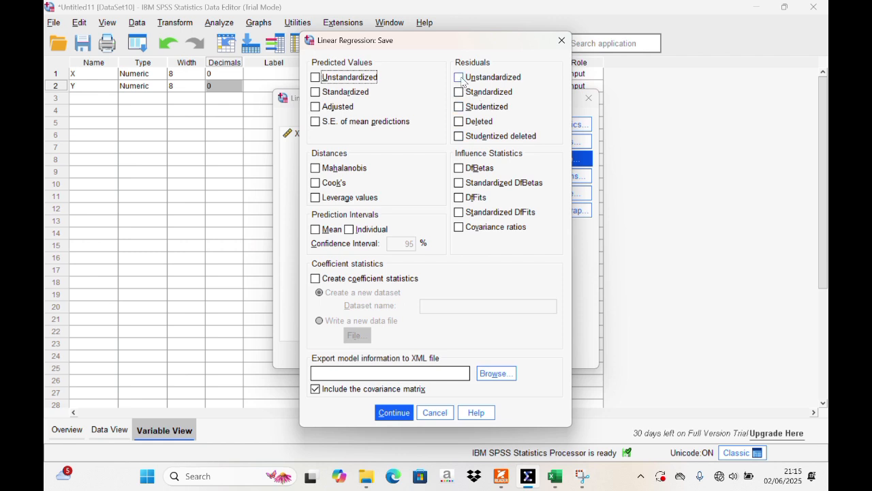
left_click(463, 80)
left_click(462, 79)
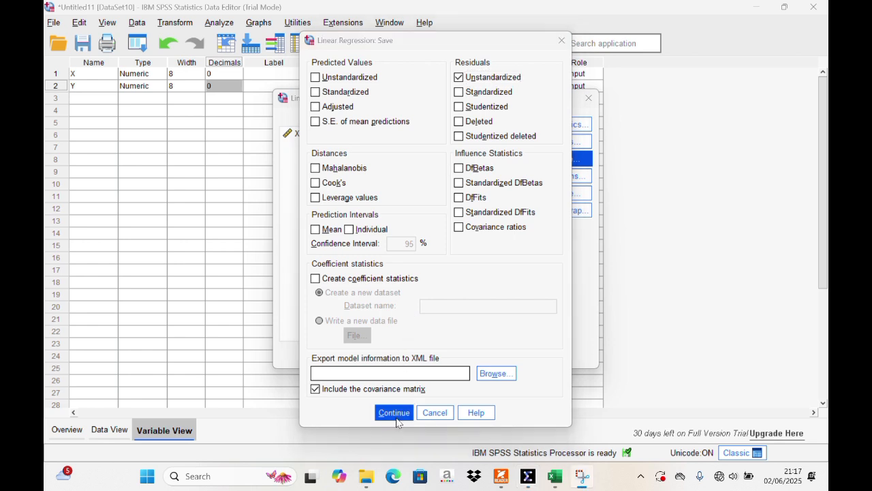
left_click(396, 413)
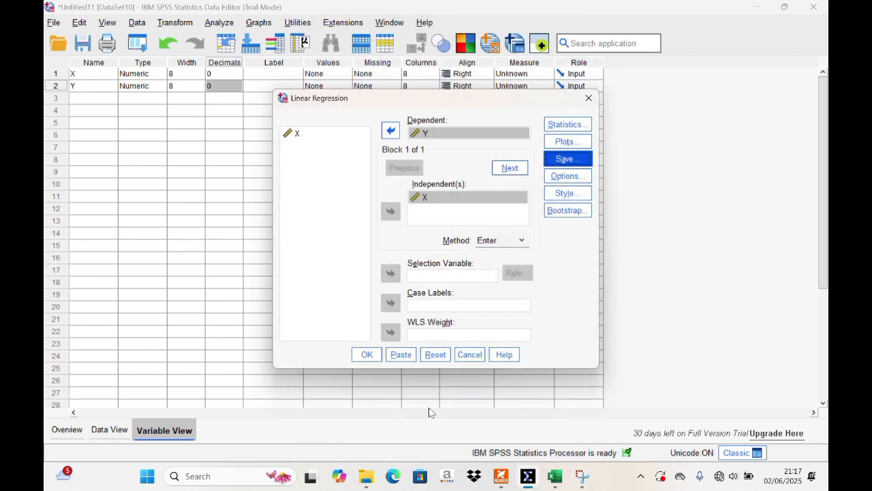
left_click(365, 359)
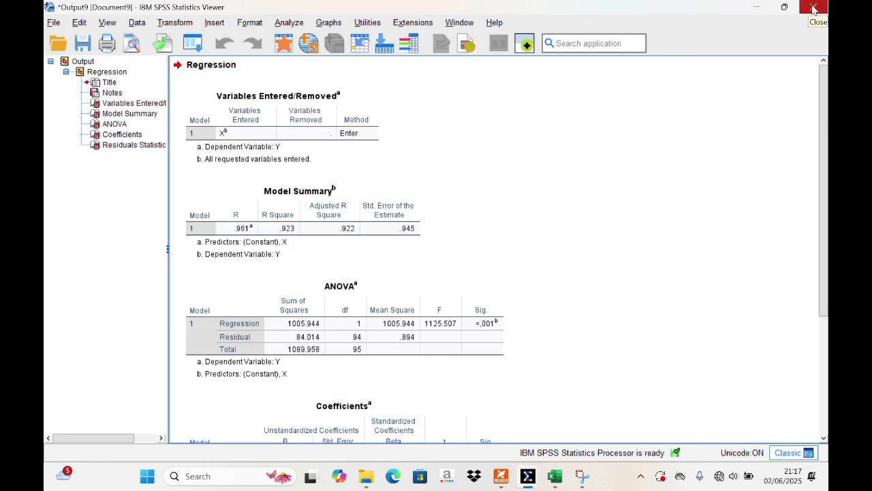
Step: Close the regression output without saving it and select the residual variable RES_1 in the dataset
left_click(814, 8)
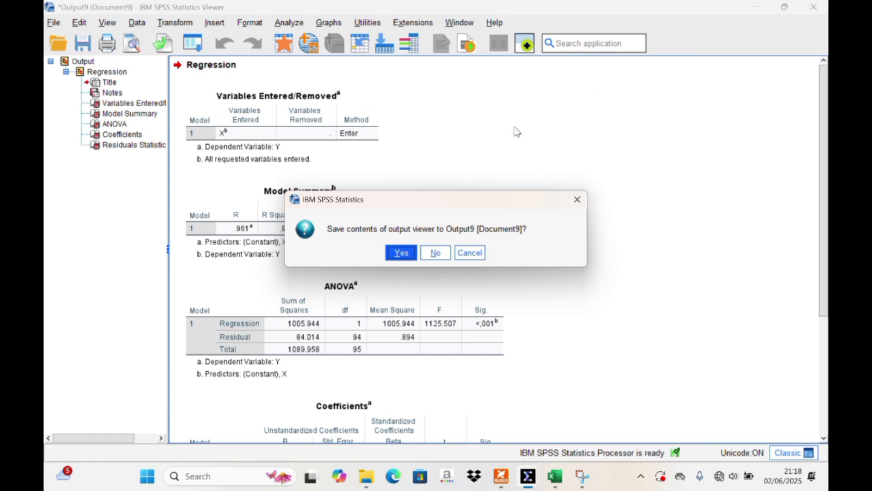
left_click(435, 253)
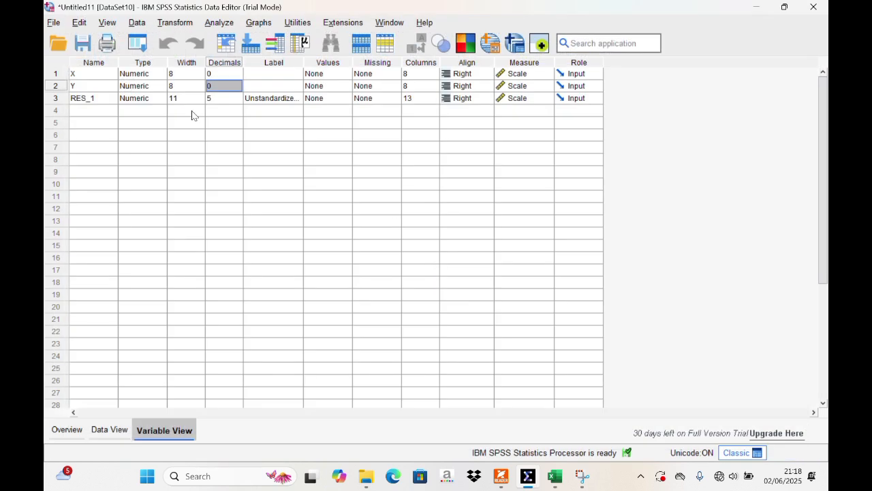
left_click(107, 99)
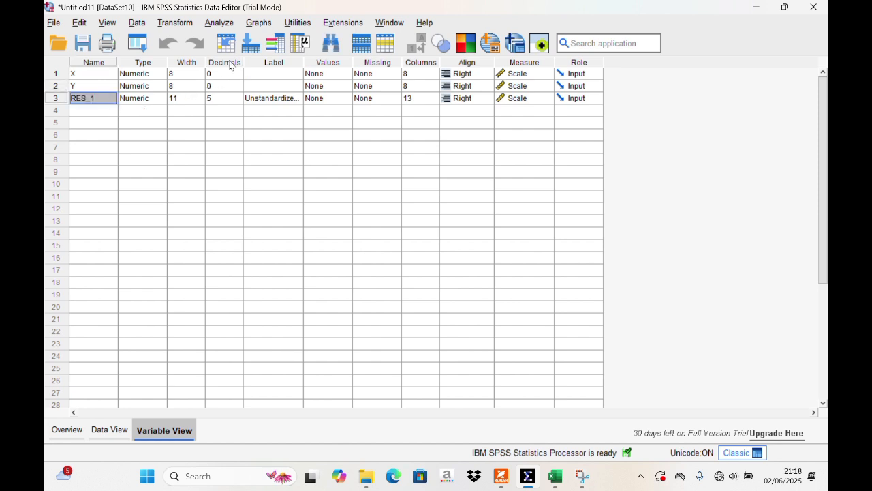
Step: Run a legacy one-sample Kolmogorov-Smirnov test on Unstandardized Residual [RES_1] against the Normal distribution and examine the output
left_click(222, 24)
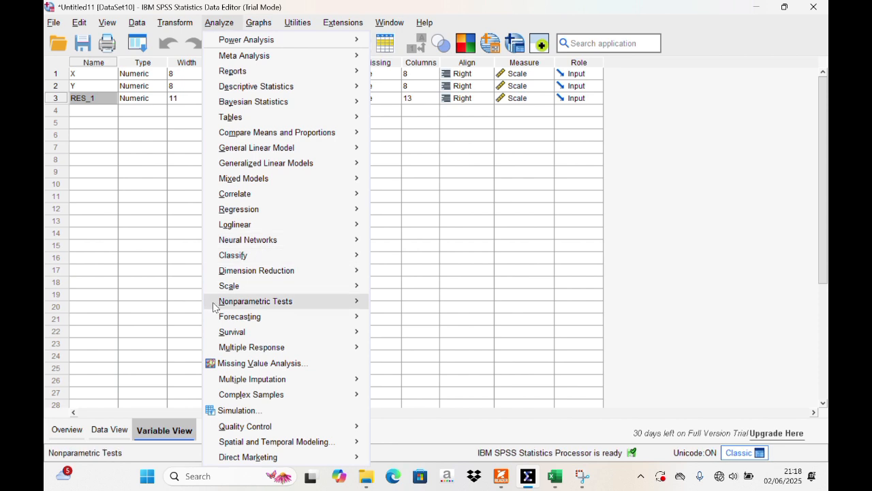
mouse_move(232, 306)
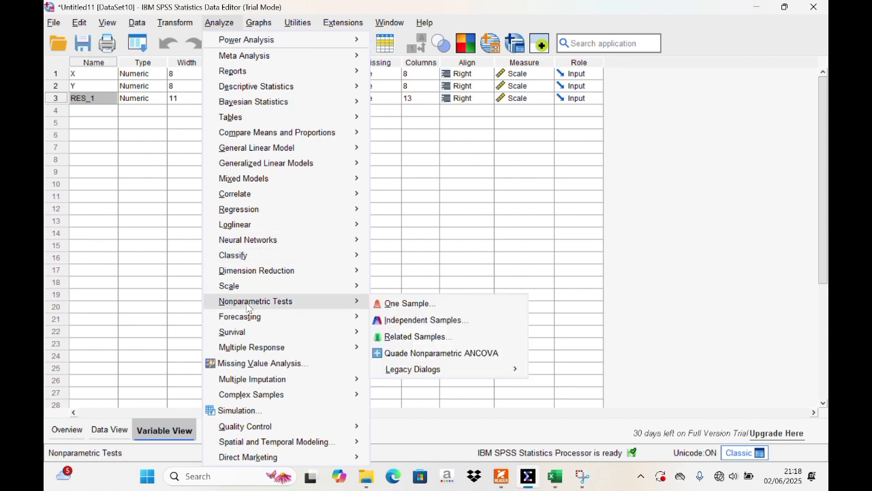
mouse_move(401, 368)
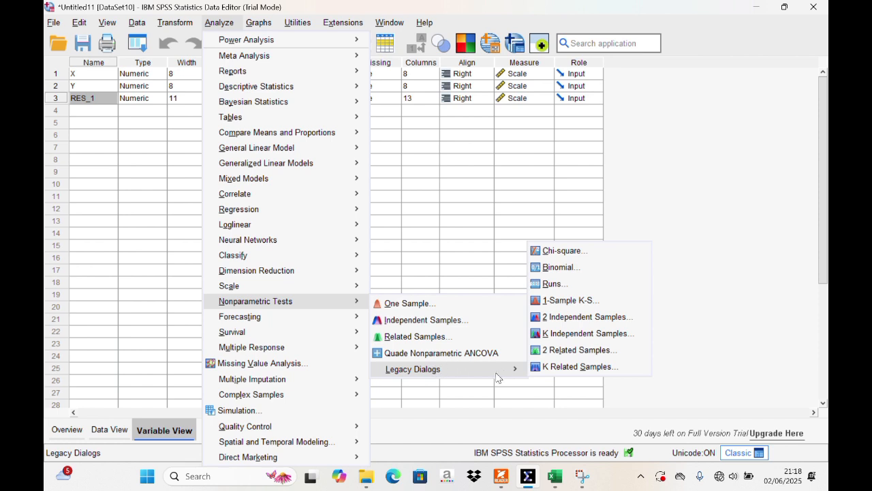
left_click(566, 300)
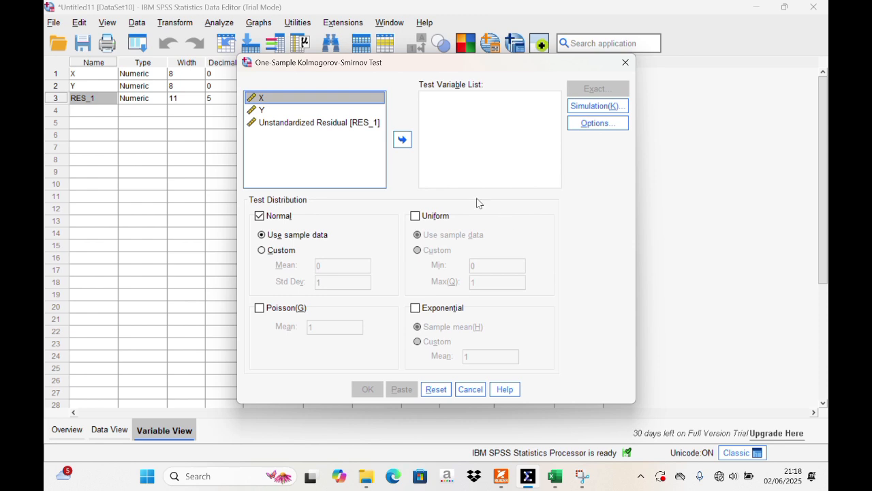
left_click(347, 126)
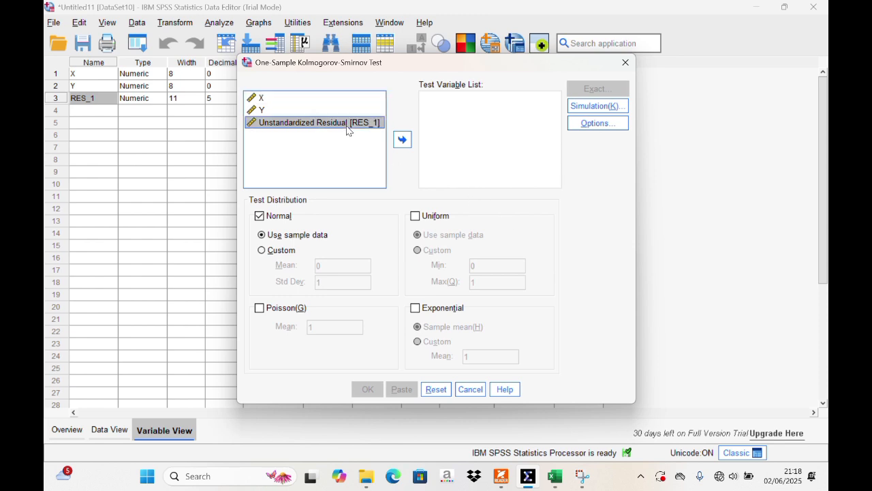
left_click(402, 140)
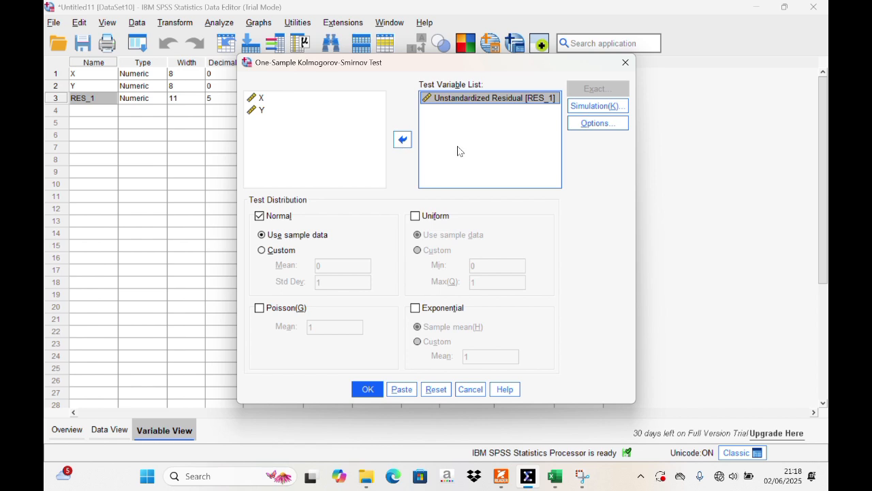
left_click(366, 388)
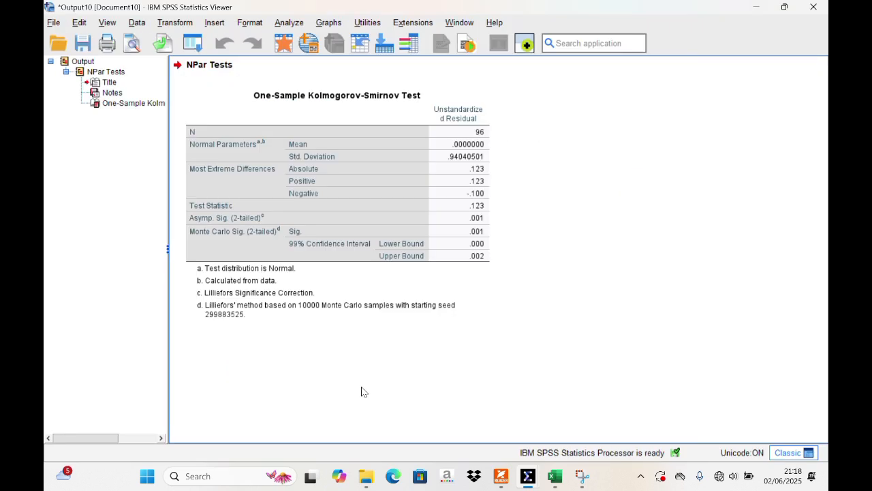
left_click(390, 141)
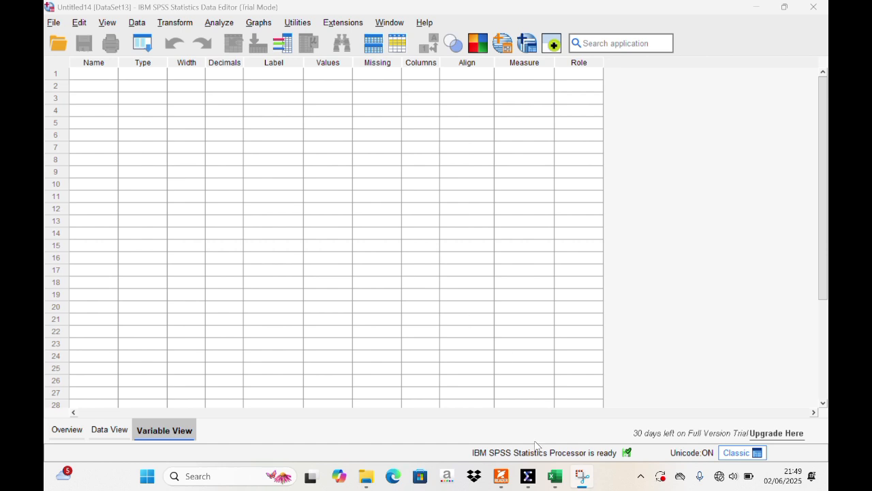
Step: Copy the INDIKATOR X TOTAL values, from R4 down, in Excel and paste them into the first column of the empty SPSS dataset
mouse_move(555, 479)
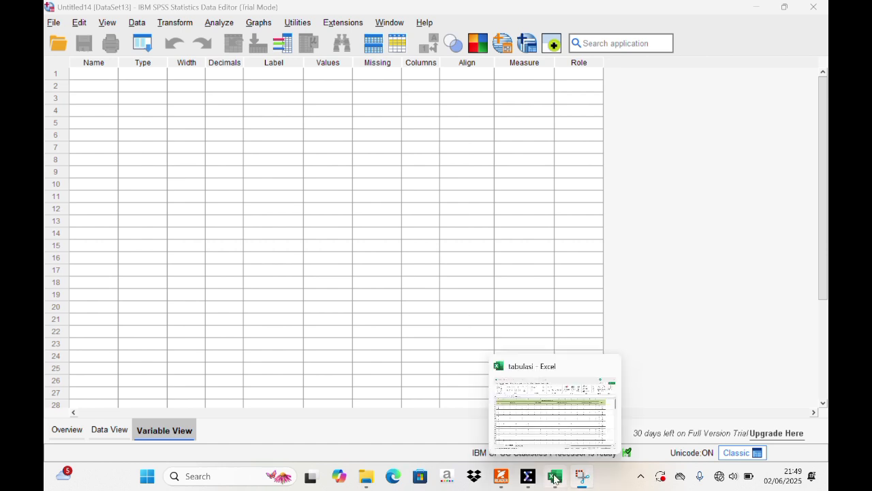
left_click(555, 478)
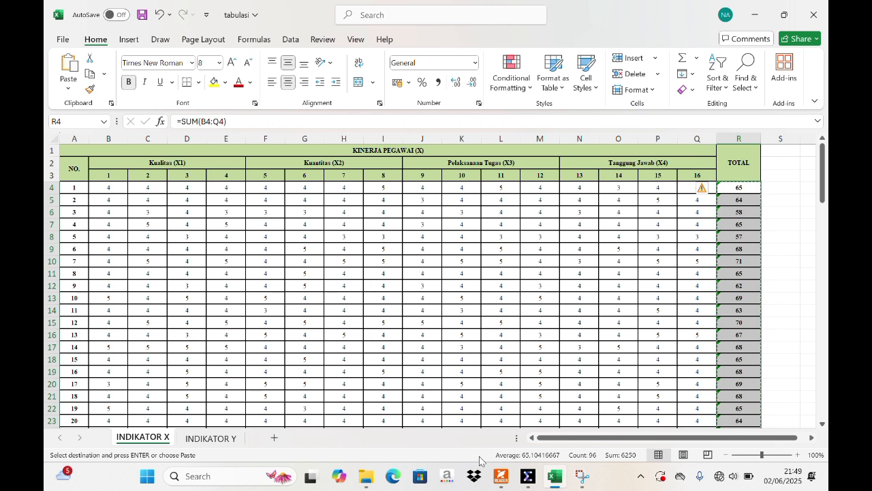
left_click(528, 477)
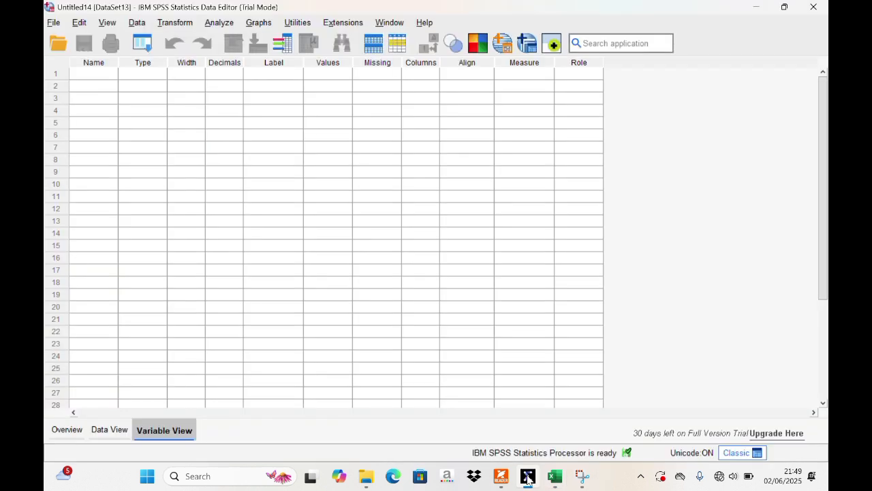
left_click(101, 430)
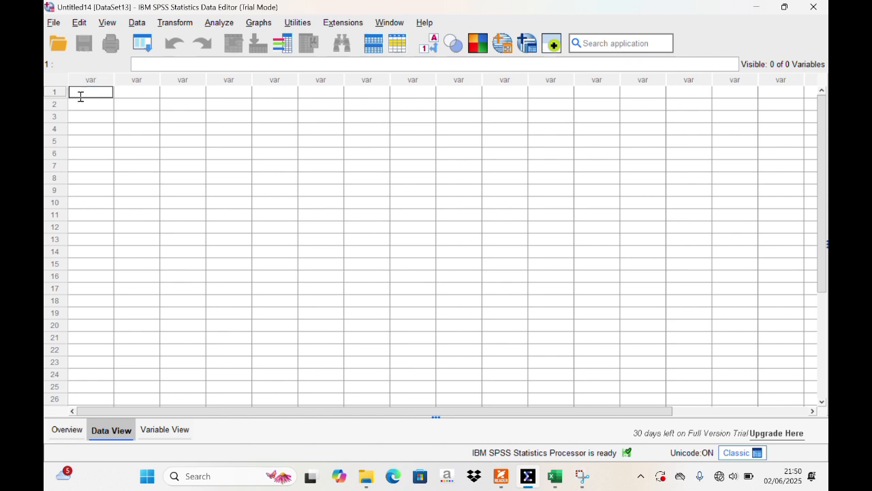
key("ctrl+v")
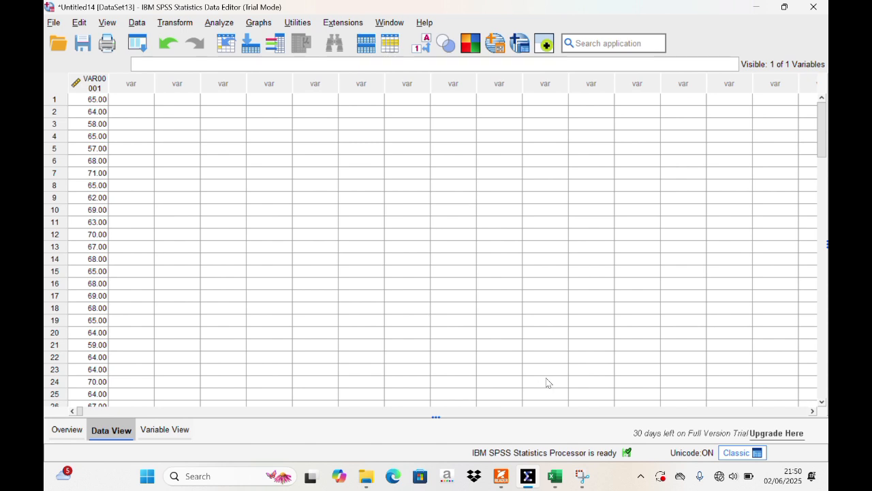
Step: Copy the INDIKATOR Y TOTAL values, from Q4 down, in Excel and paste them into the second column of the SPSS dataset
left_click(555, 477)
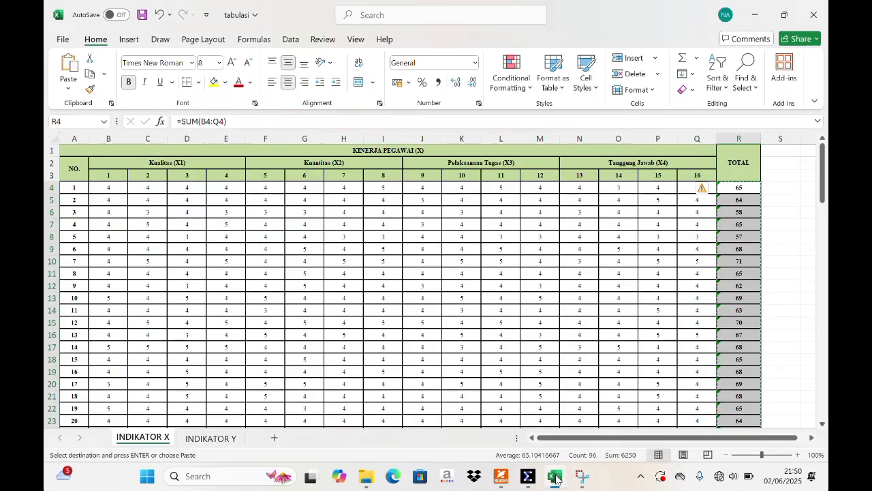
left_click(211, 438)
key("ctrl+v")
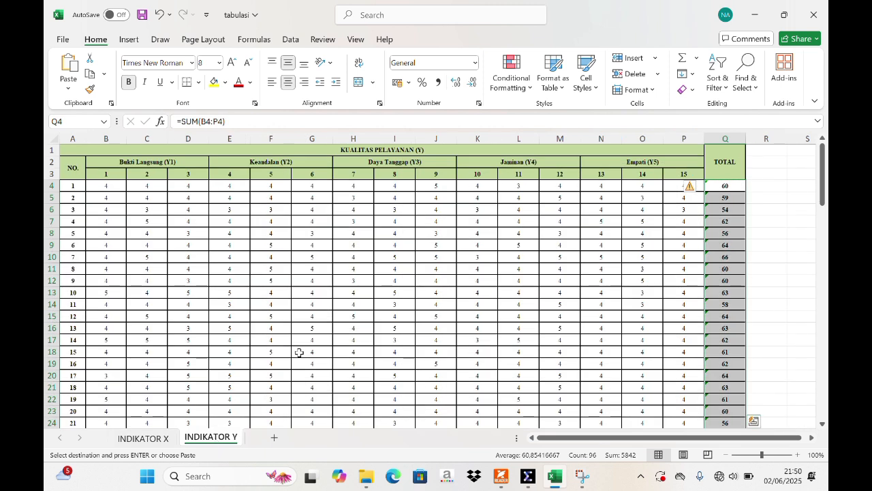
key("ctrl+c")
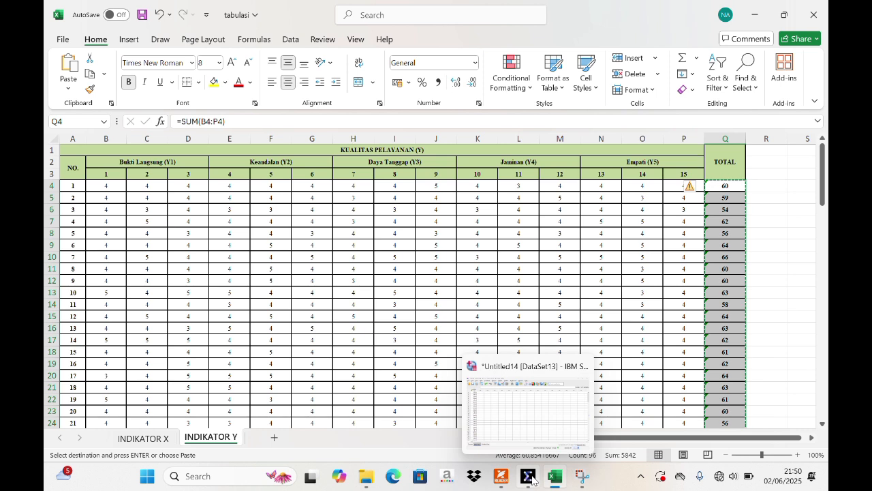
left_click(533, 480)
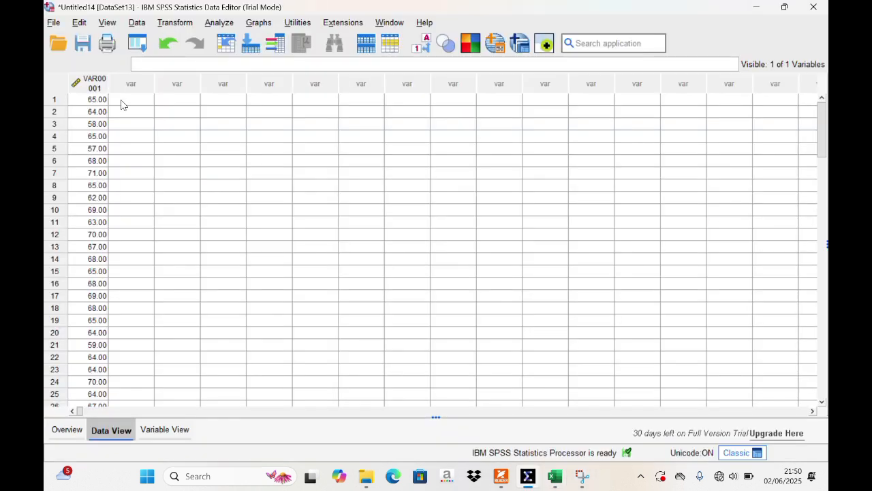
left_click(121, 104)
key("ctrl+v")
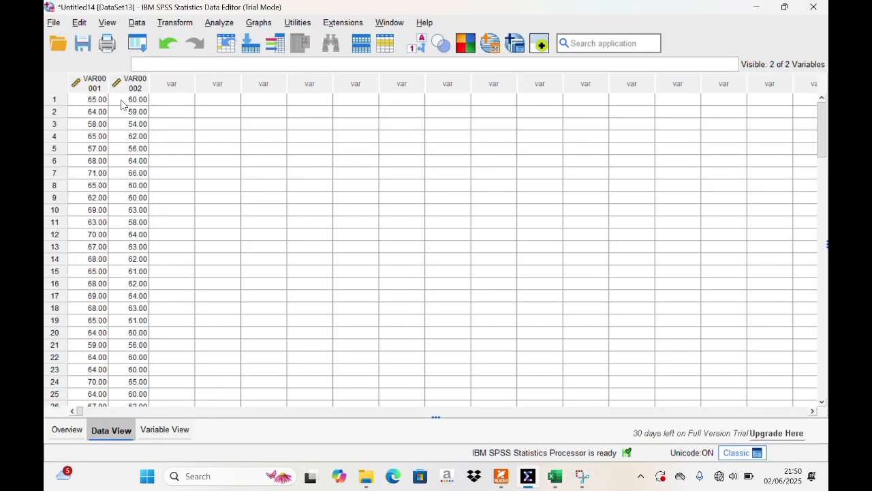
Step: Name the two variables X and Y and set their decimals to 0
left_click(164, 430)
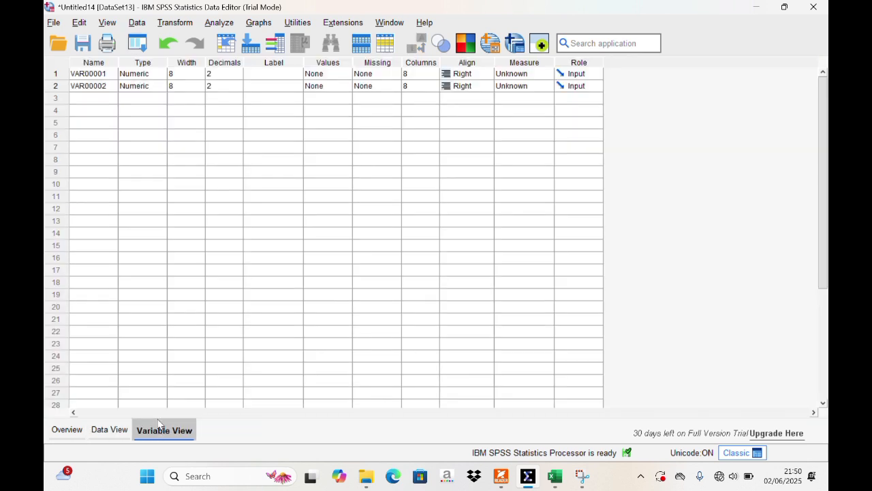
left_click(83, 77)
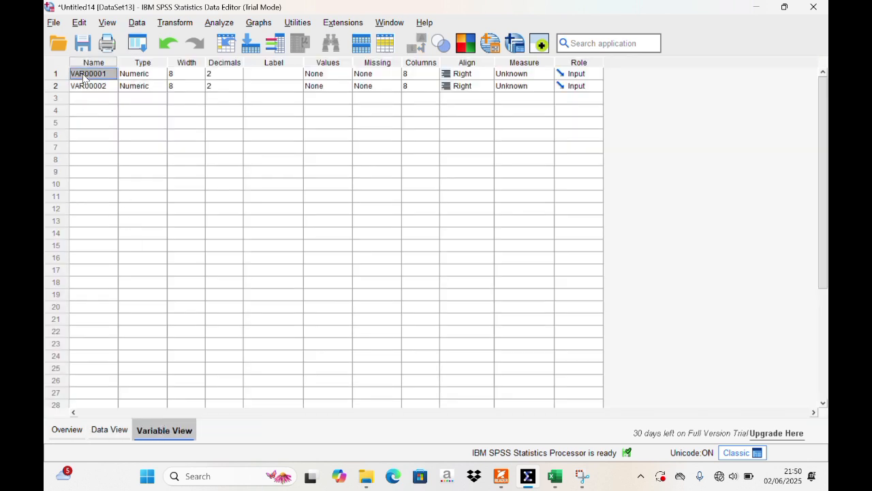
type("X")
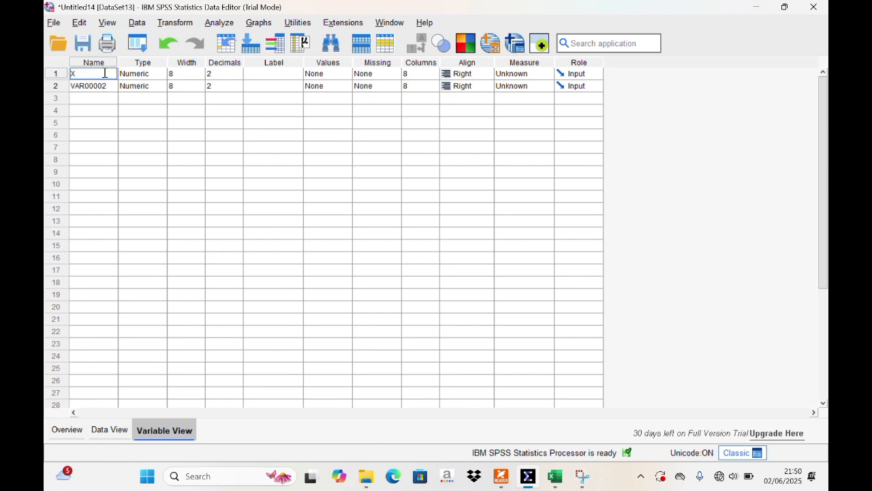
left_click(96, 90)
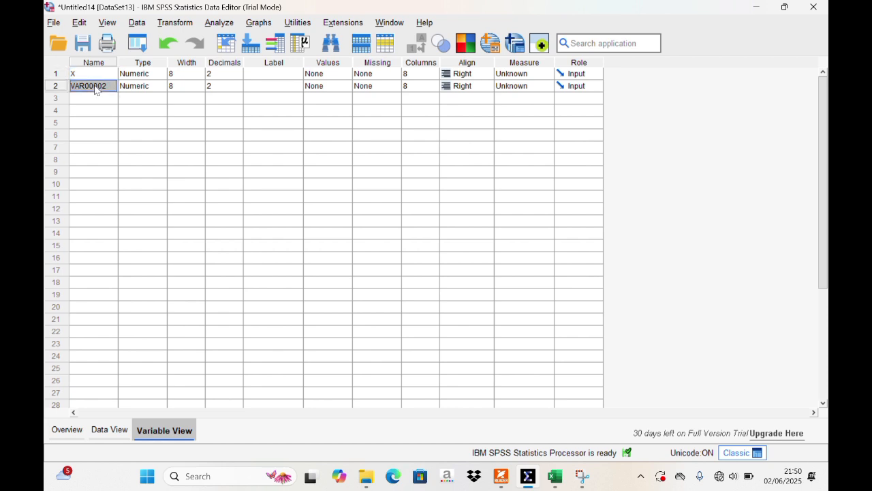
type("Y")
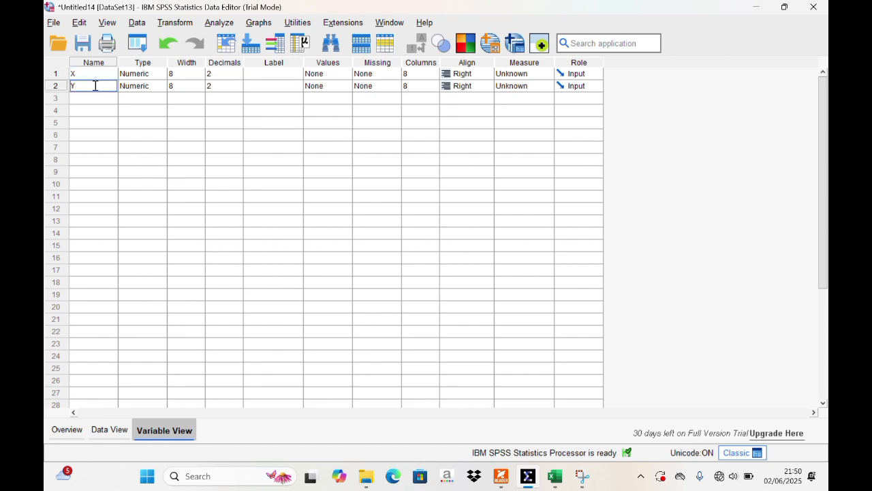
left_click(225, 72)
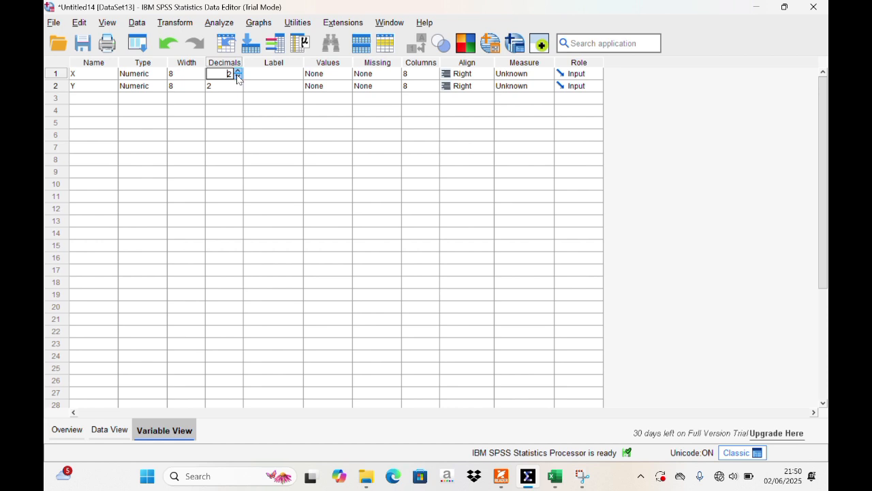
left_click(236, 86)
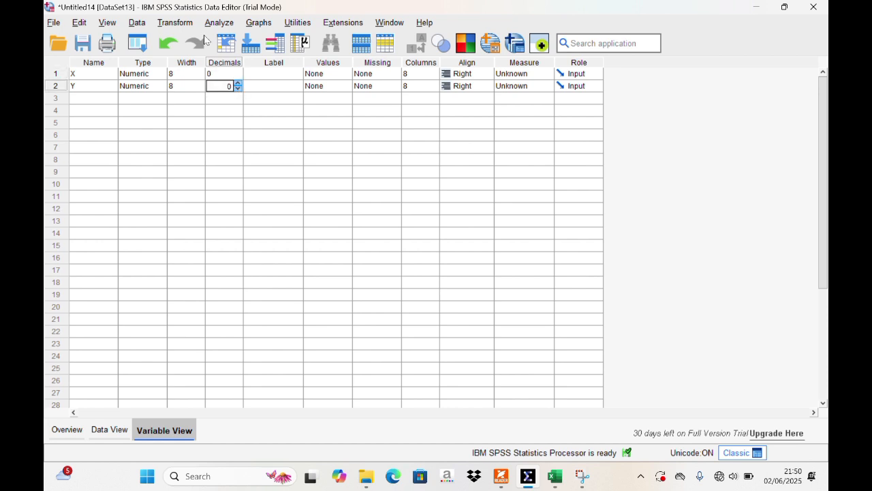
Step: Set up a linear regression with Y as the dependent variable and X as the independent variable
left_click(225, 23)
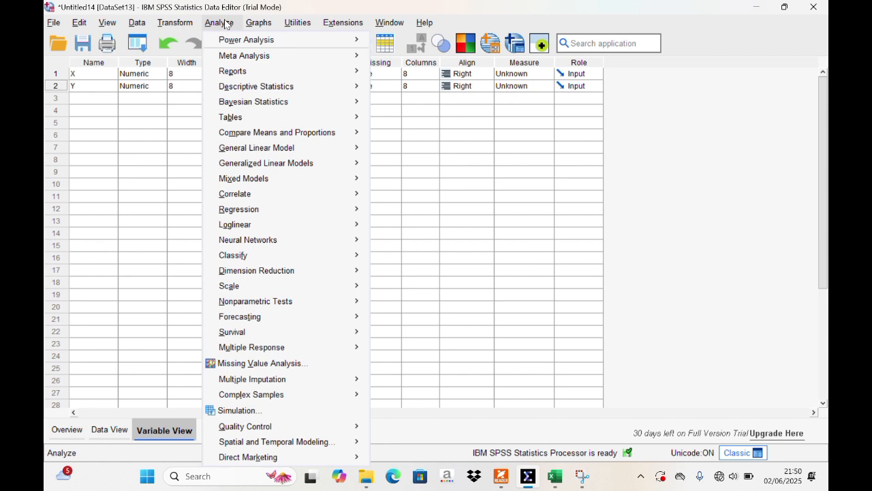
mouse_move(257, 215)
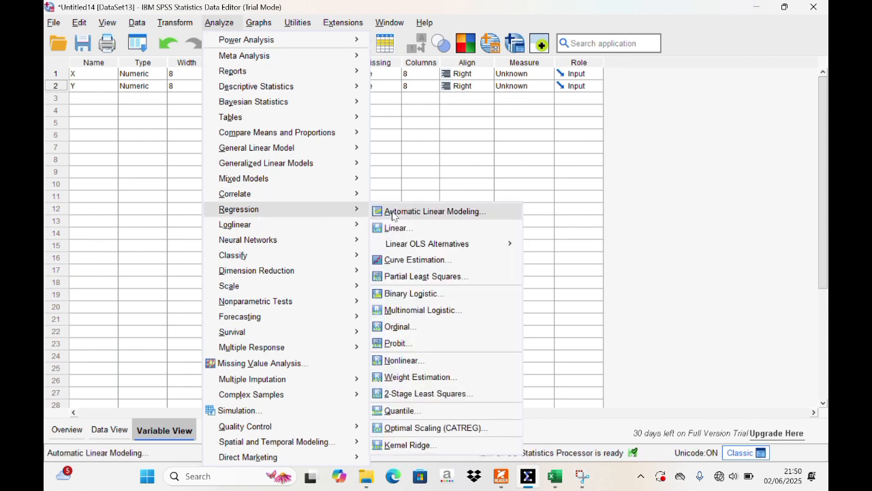
left_click(429, 234)
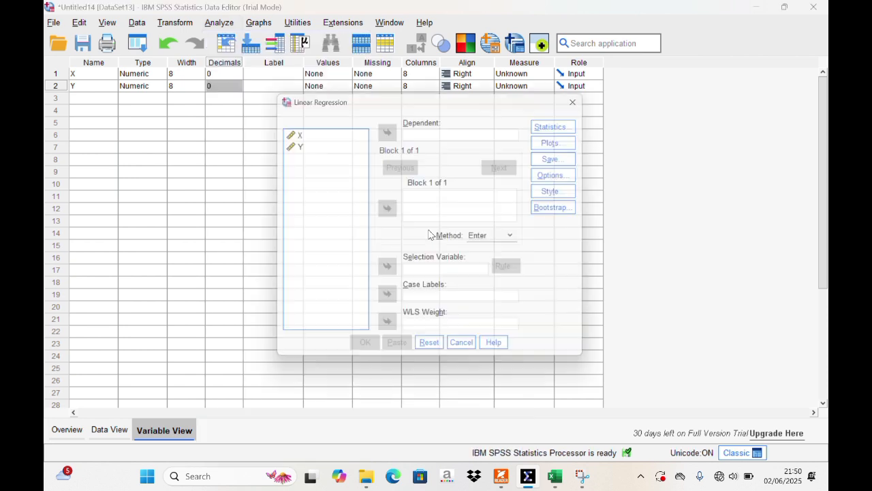
left_click(310, 135)
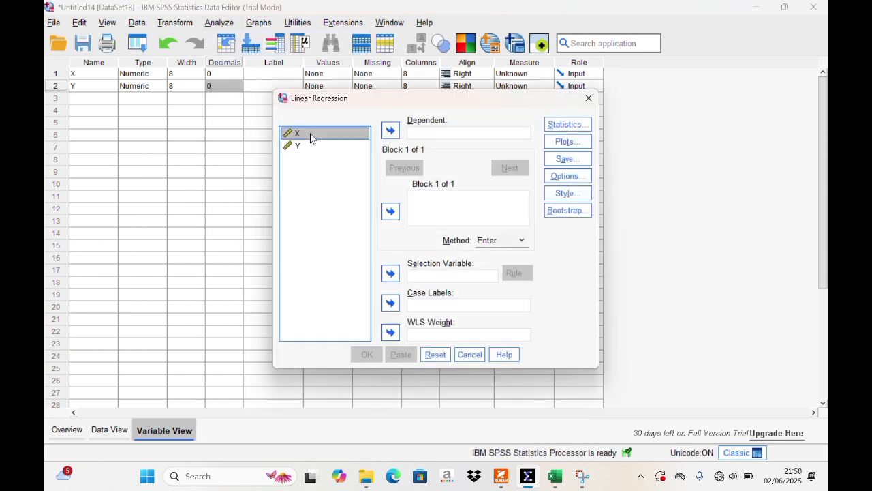
left_click(389, 212)
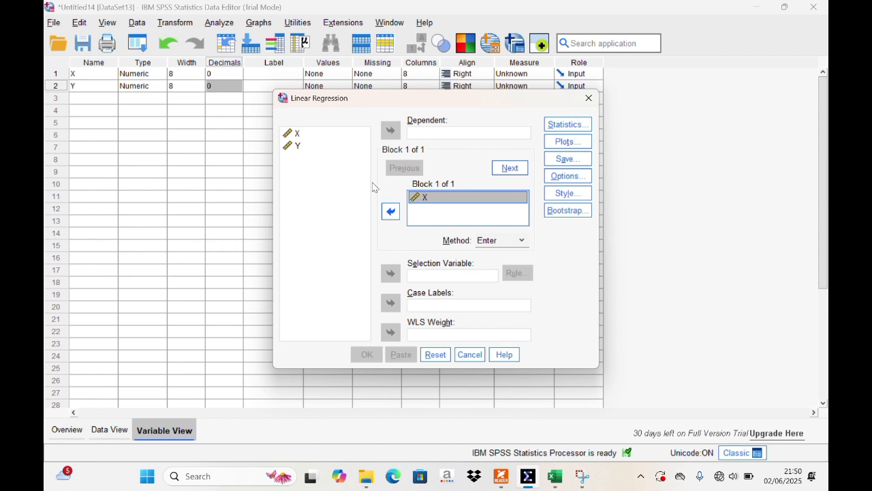
left_click(326, 150)
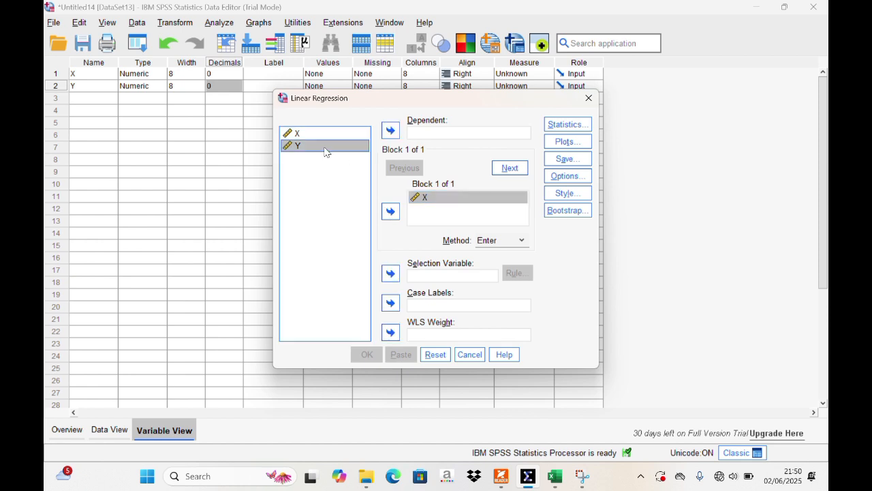
left_click(391, 130)
Step: Run the regression with unstandardized residuals saved to the dataset, and close its output without saving
left_click(561, 161)
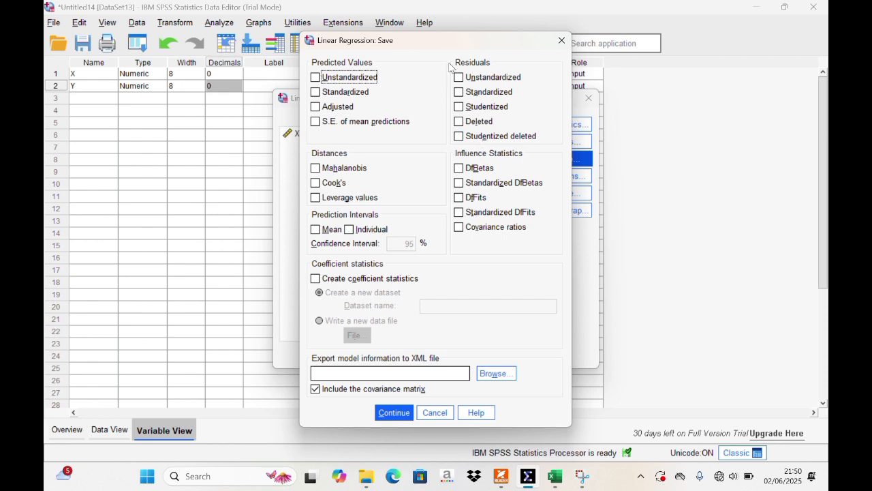
left_click(462, 78)
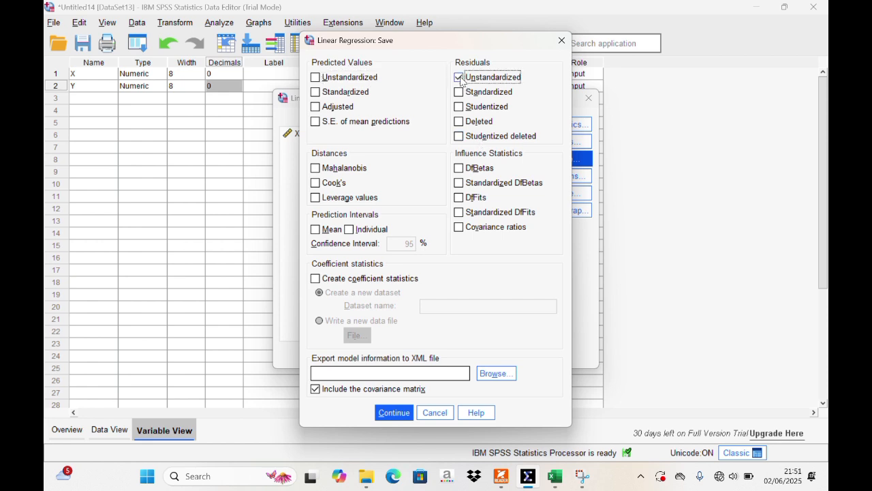
left_click(391, 417)
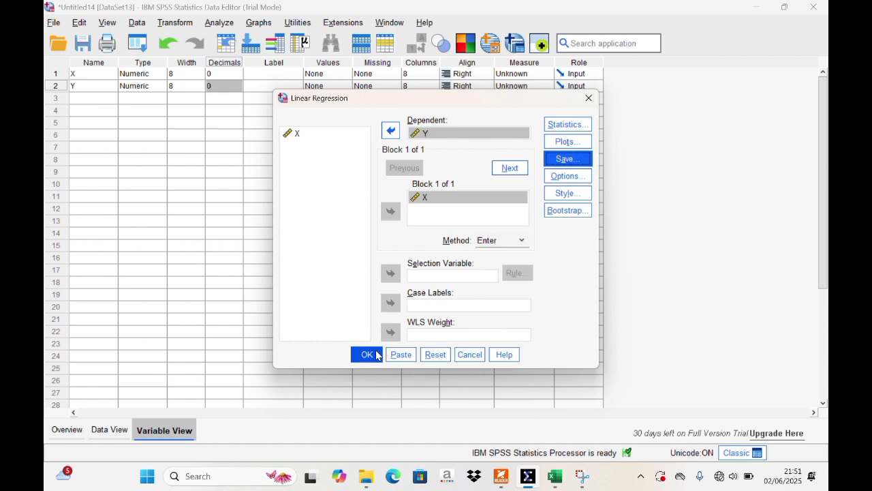
left_click(368, 354)
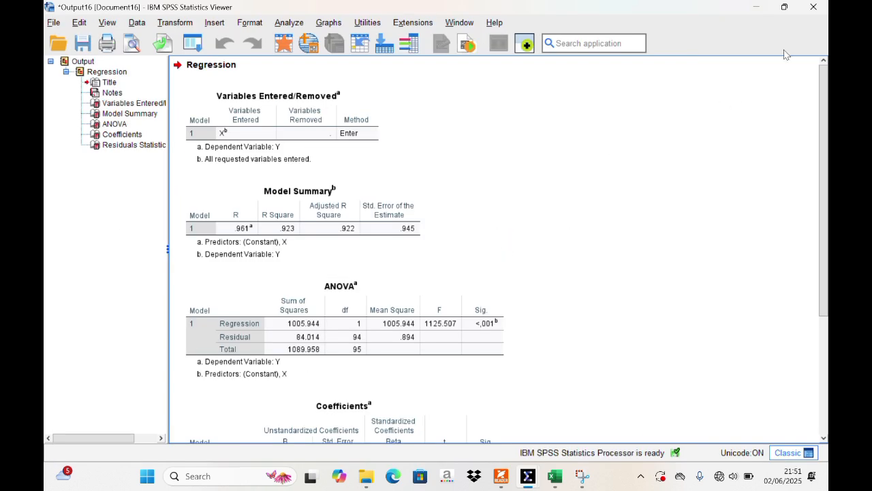
left_click(815, 8)
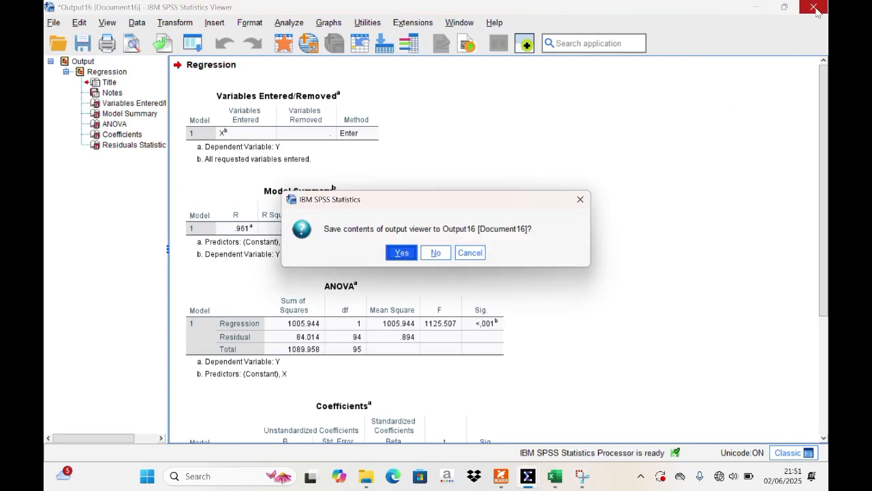
left_click(436, 254)
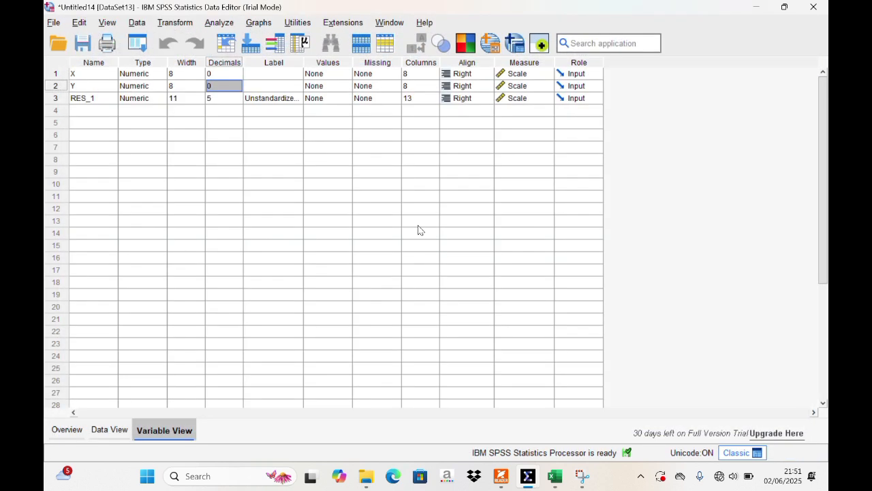
Step: Start a Descriptives analysis with Unstandardized Residual as its variable
left_click(219, 24)
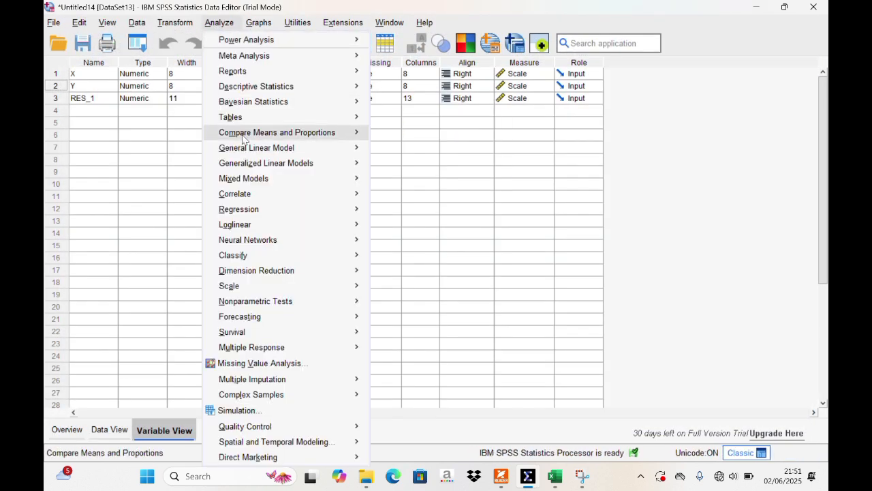
mouse_move(251, 89)
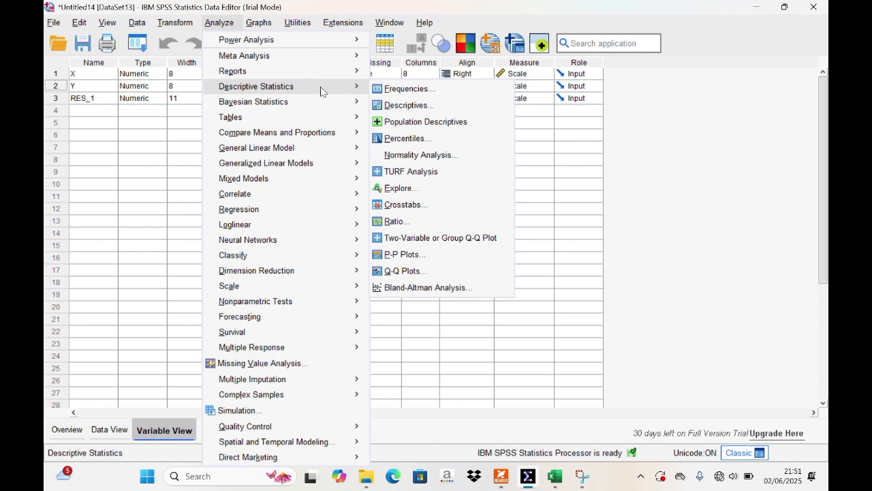
left_click(408, 105)
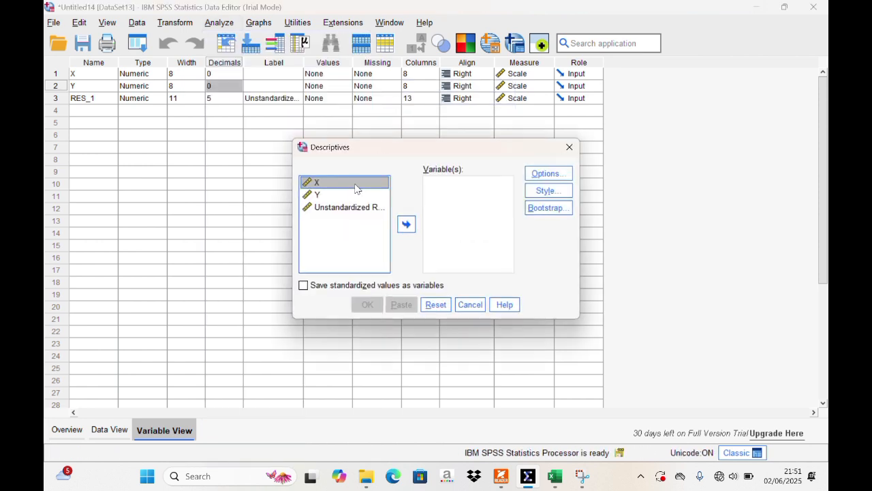
left_click(347, 207)
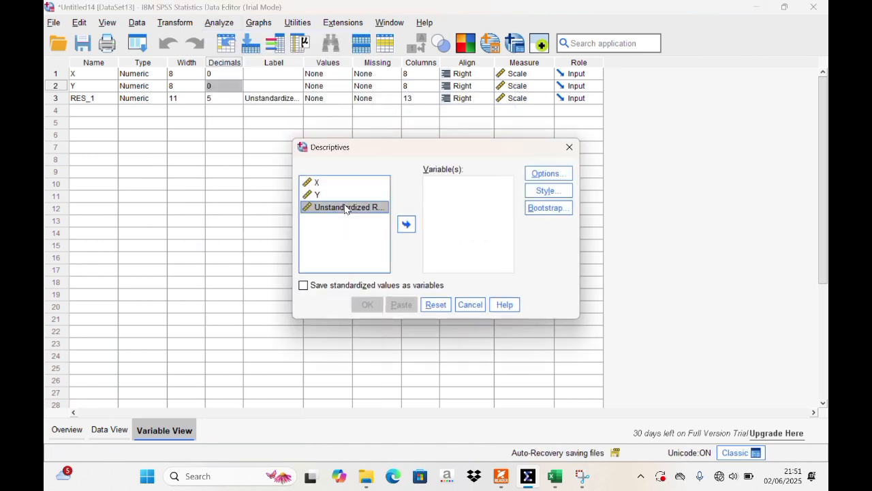
left_click(405, 225)
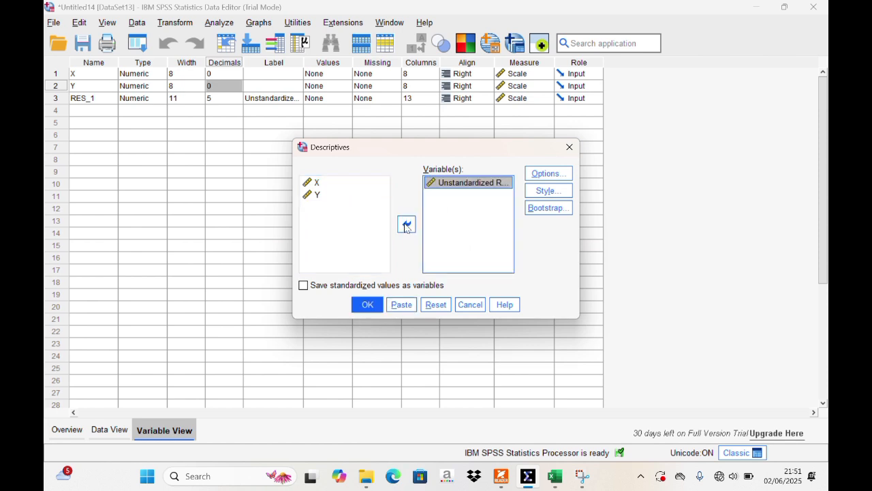
Step: Add kurtosis and skewness to the descriptive statistics, run the analysis and bring up its output
left_click(540, 176)
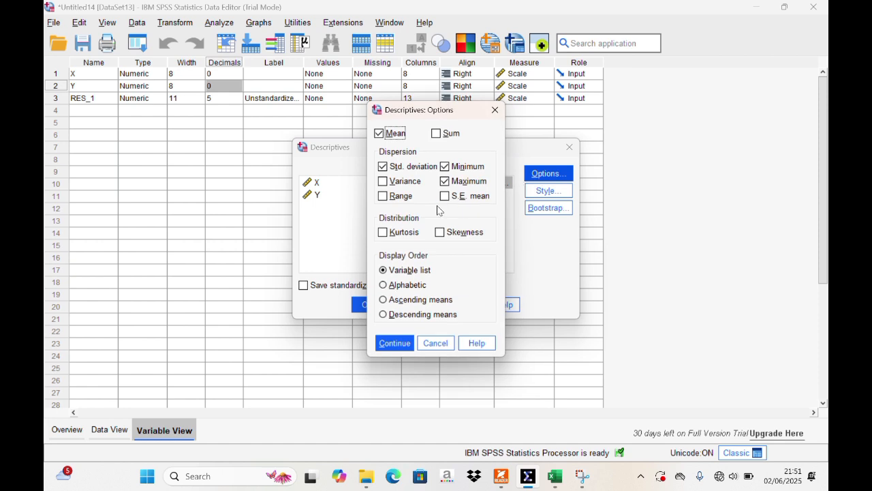
left_click(384, 233)
left_click(439, 232)
left_click(383, 343)
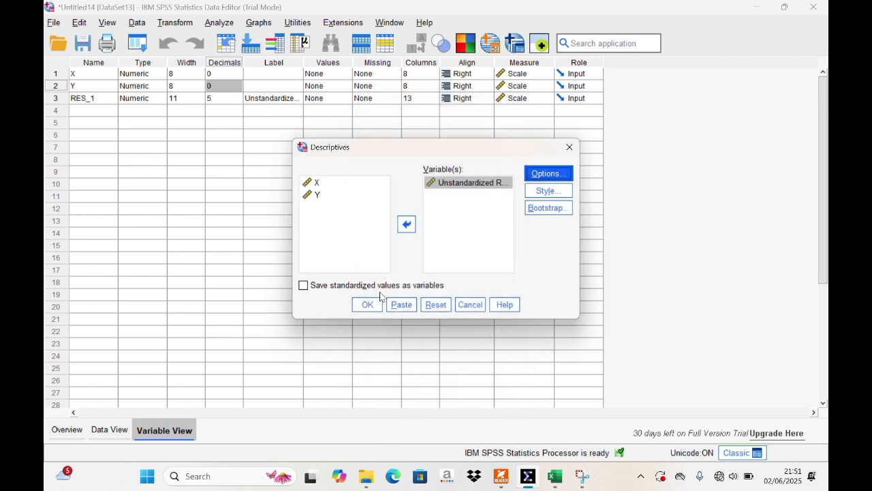
left_click(370, 304)
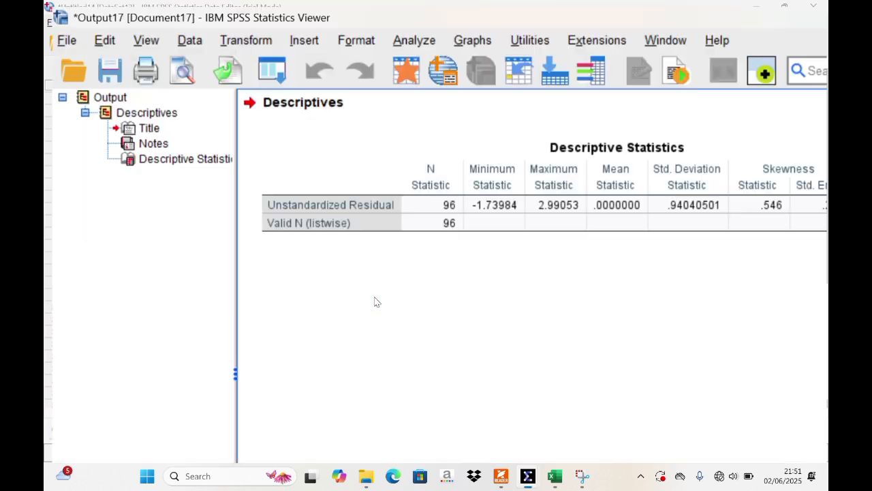
left_click(366, 17)
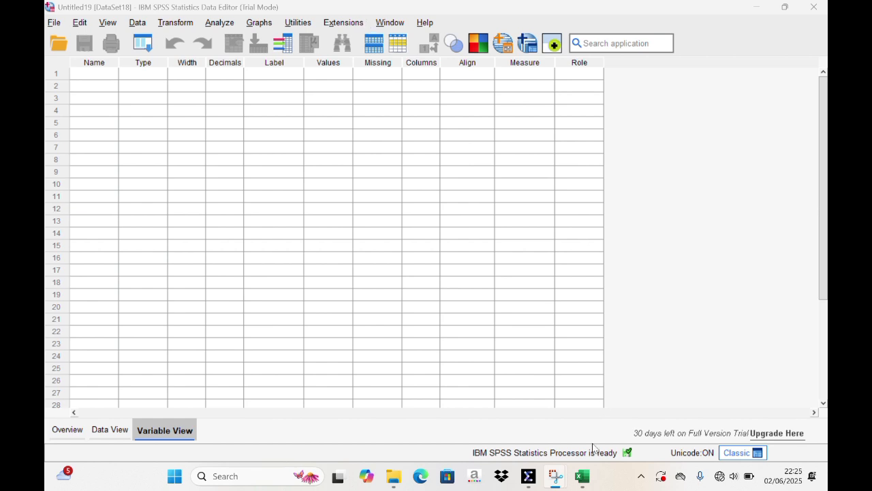
Step: Paste the copied TOTAL values from Excel's INDIKATOR X sheet into the first column of the empty SPSS dataset
left_click(585, 481)
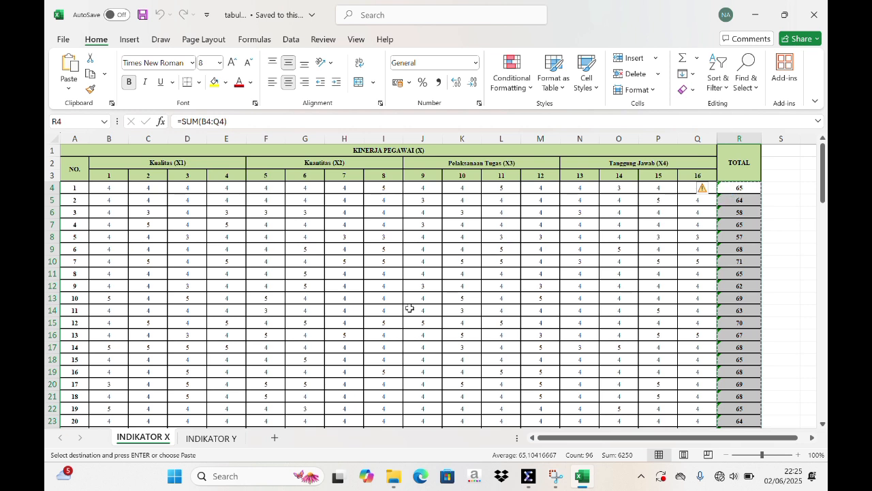
left_click(526, 481)
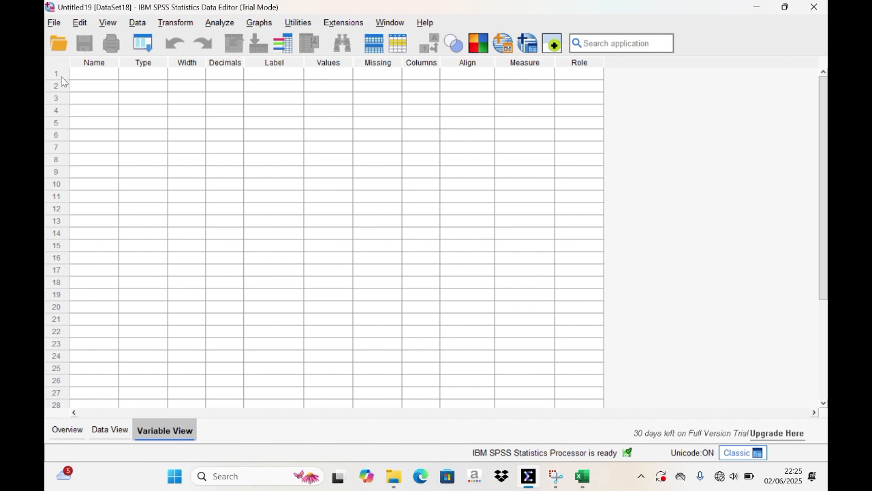
left_click(123, 426)
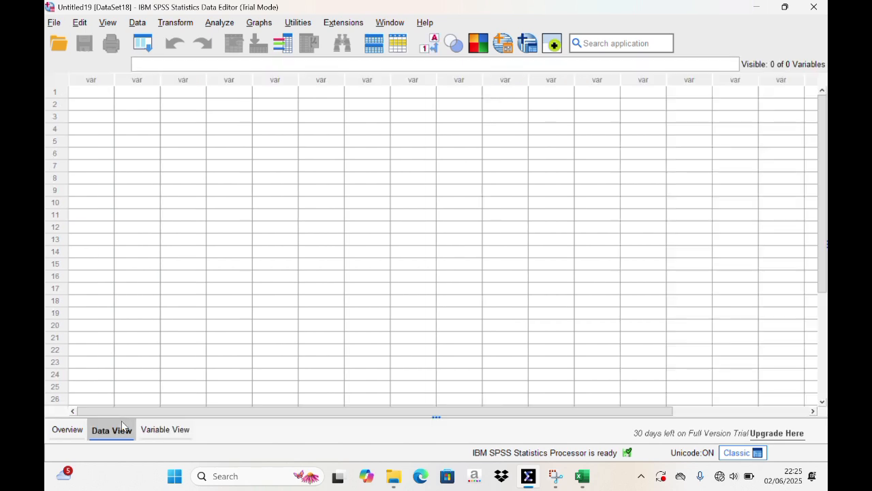
left_click(84, 93)
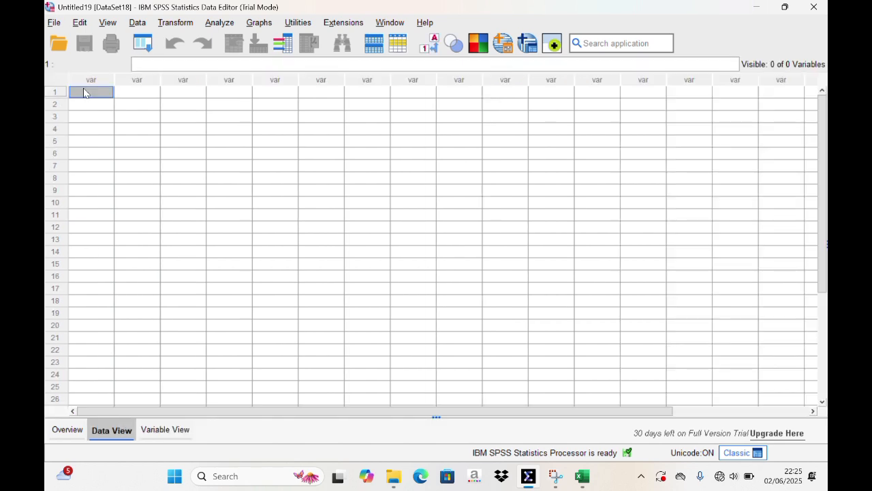
key("ctrl+v")
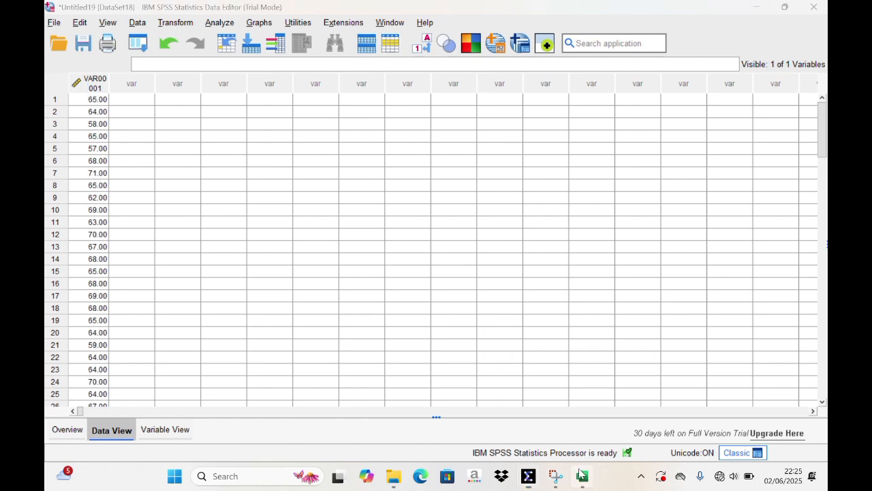
Step: Copy the TOTAL values from Excel's INDIKATOR Y sheet and paste them into the second column of the SPSS dataset
left_click(582, 476)
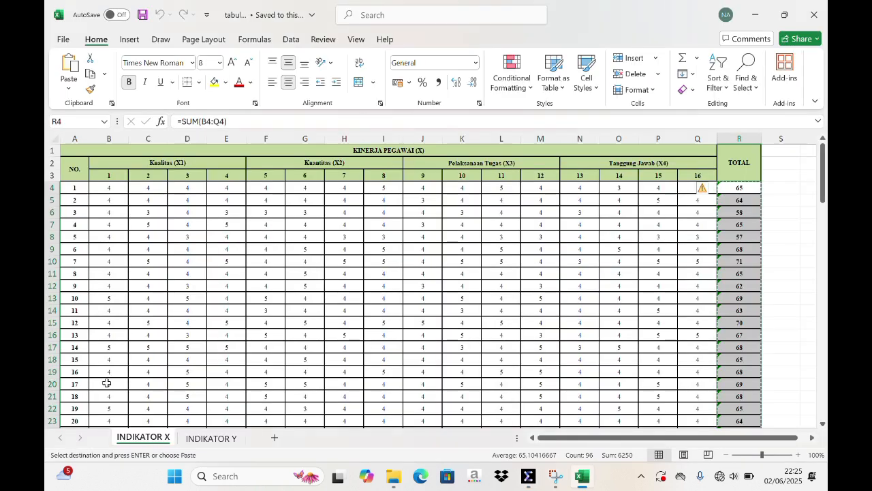
left_click(202, 438)
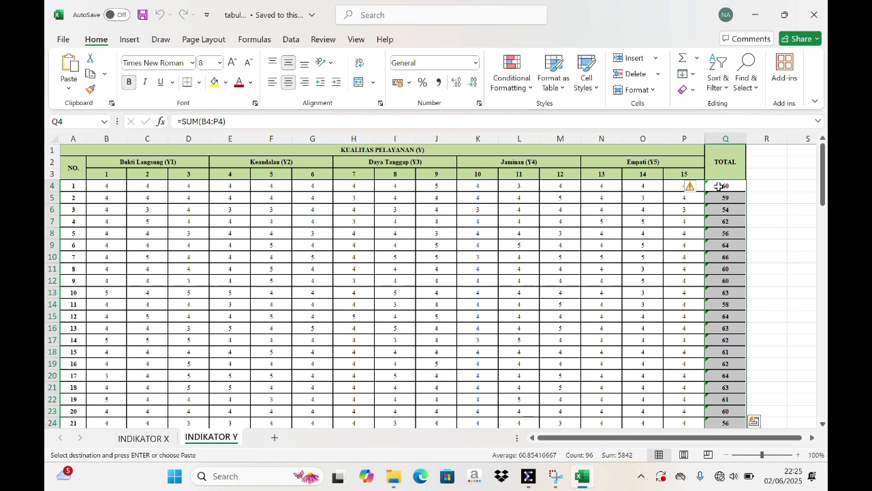
key("ctrl+c")
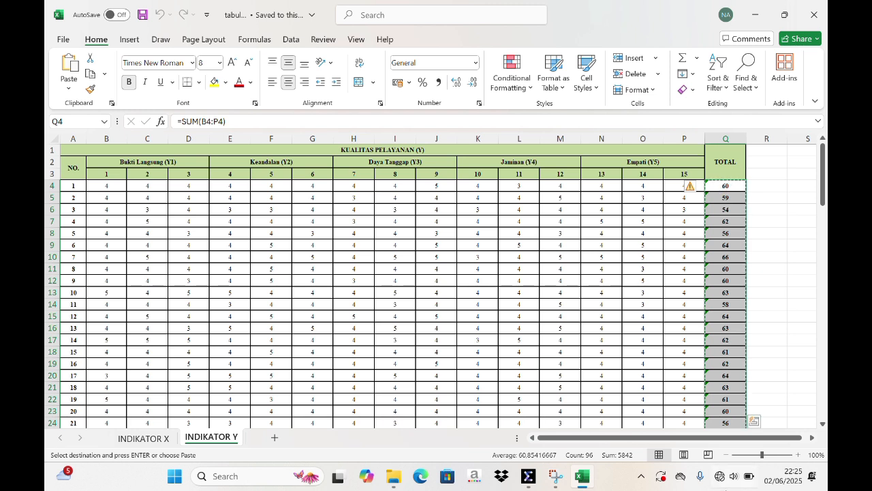
left_click(528, 476)
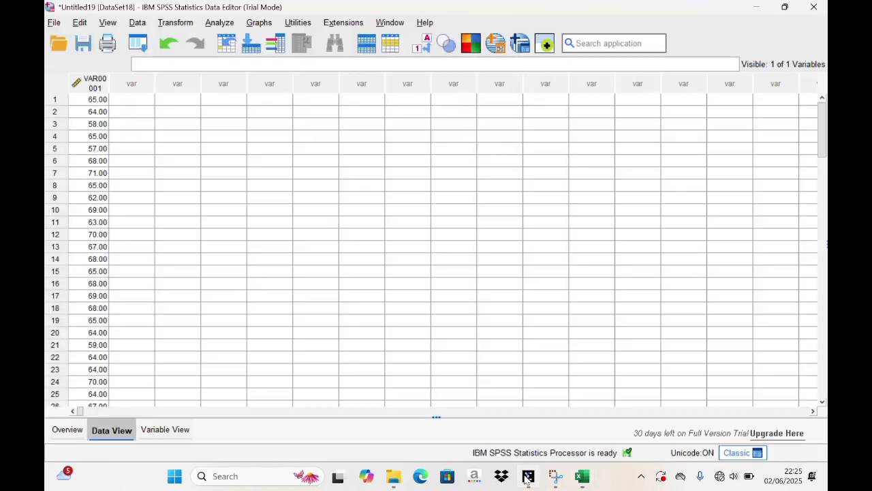
left_click(119, 95)
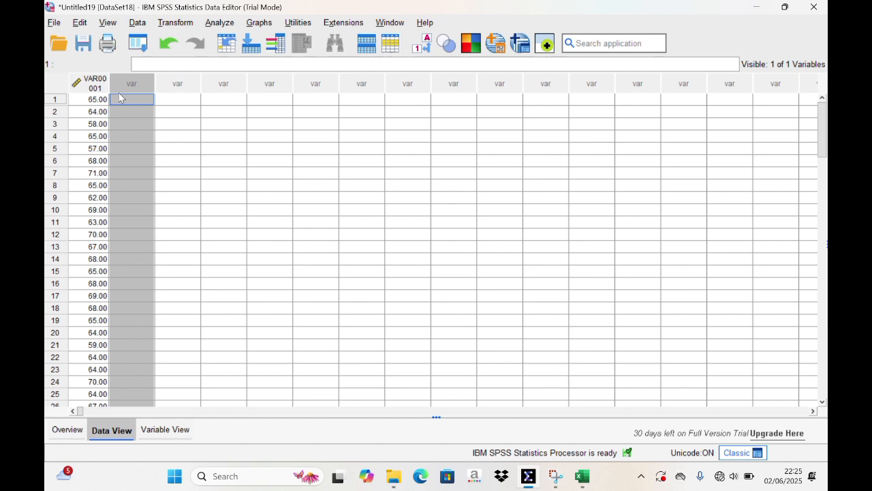
left_click_drag(140, 136, 135, 73)
left_click(137, 111)
left_click(132, 94)
left_click(133, 103)
key("ctrl+v")
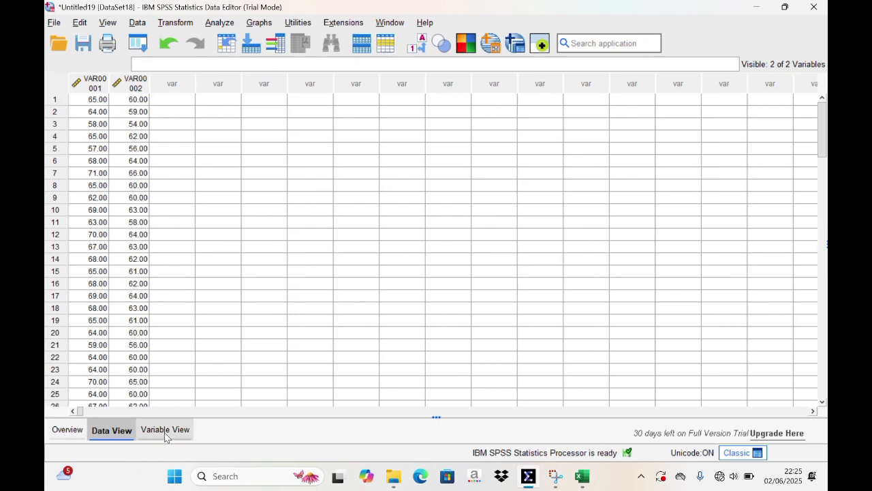
Step: Rename the first variable X and the second variable Y
left_click(165, 432)
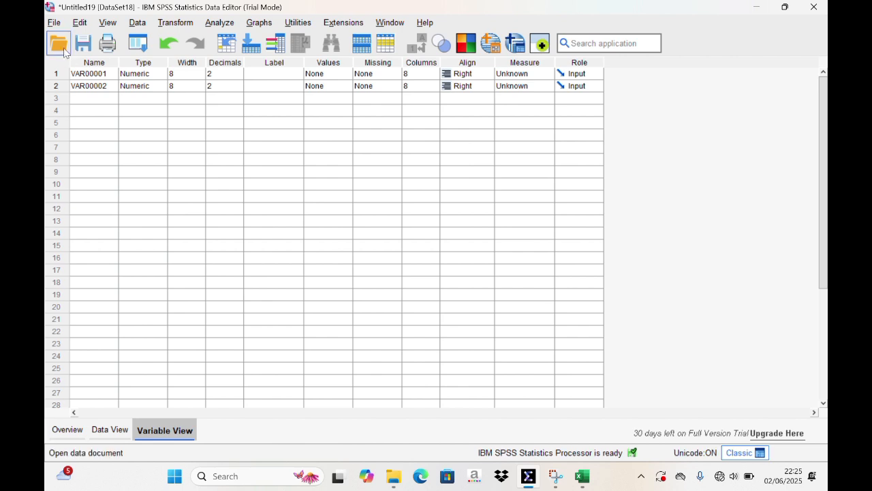
left_click(78, 74)
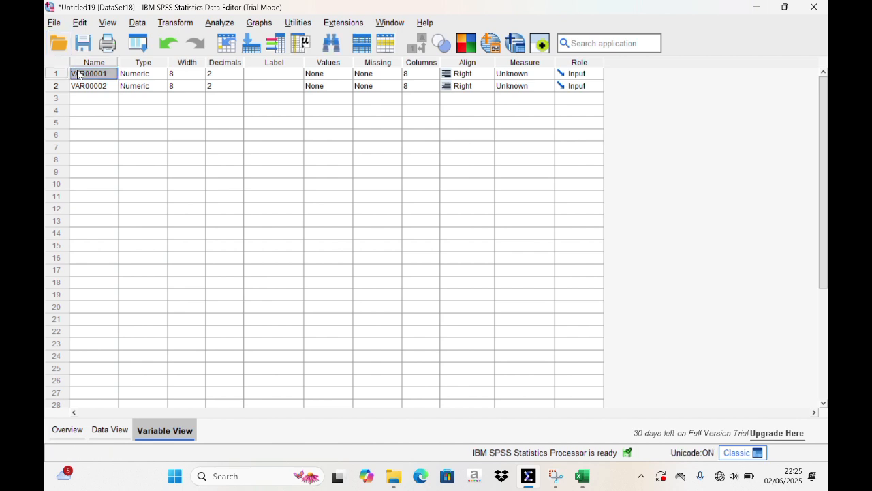
type("X")
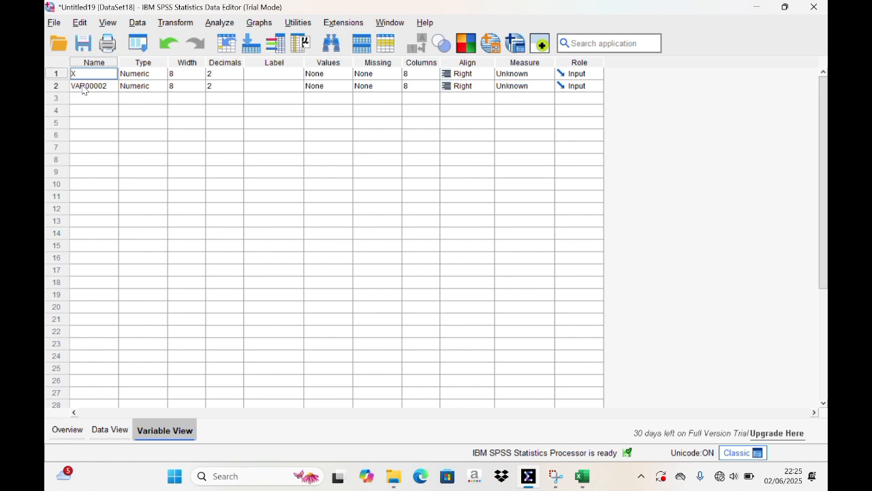
left_click(112, 90)
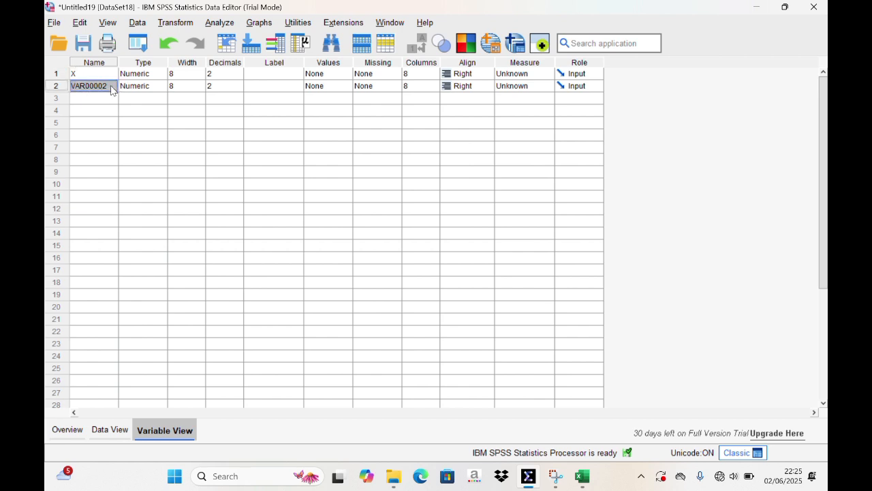
type("Y")
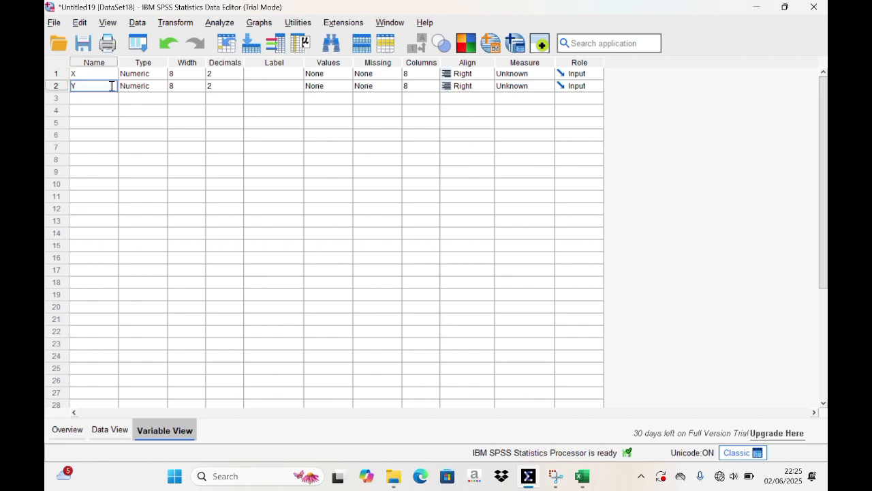
Step: Set the decimals of variables X and Y to 0
left_click(212, 72)
left_click(237, 76)
left_click(238, 77)
left_click(238, 86)
left_click(237, 83)
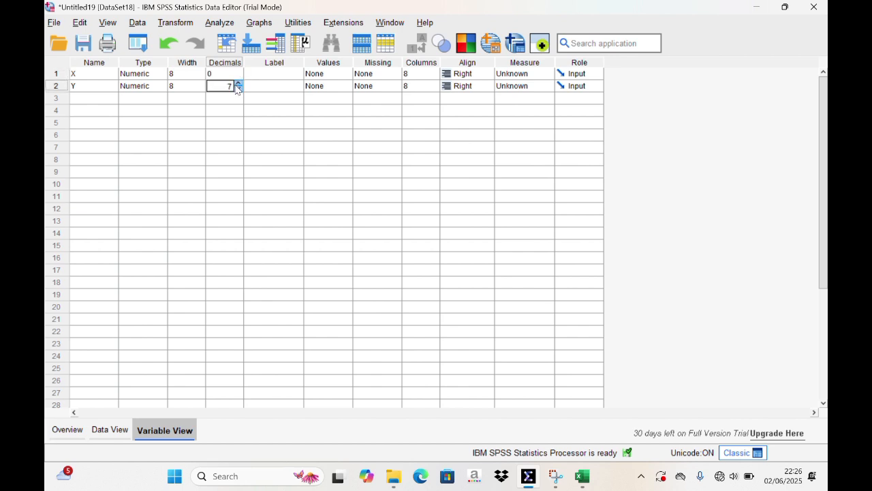
left_click(239, 92)
left_click(240, 92)
left_click(240, 92)
Step: Set up a linear regression with X as the independent variable and Y as the dependent variable
left_click(218, 23)
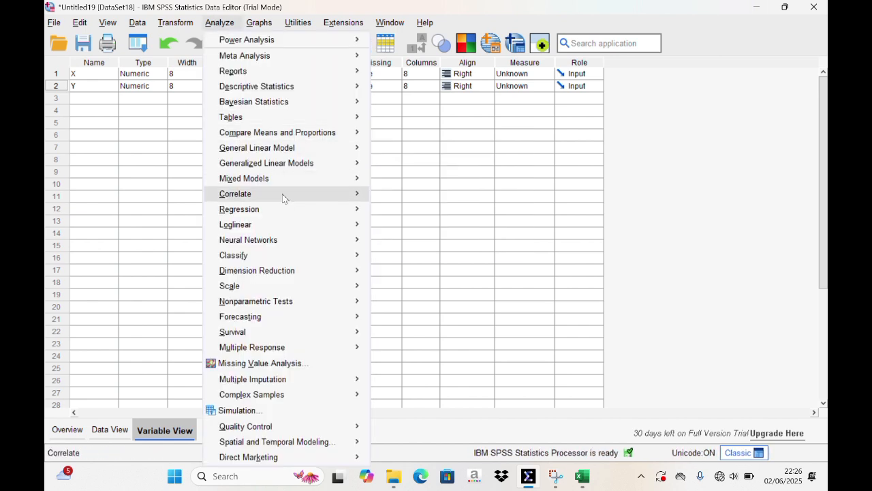
mouse_move(287, 226)
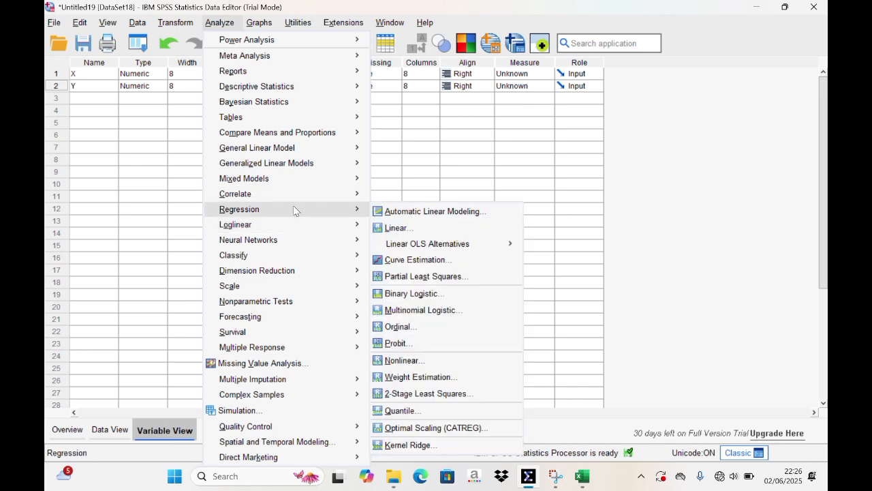
left_click(383, 223)
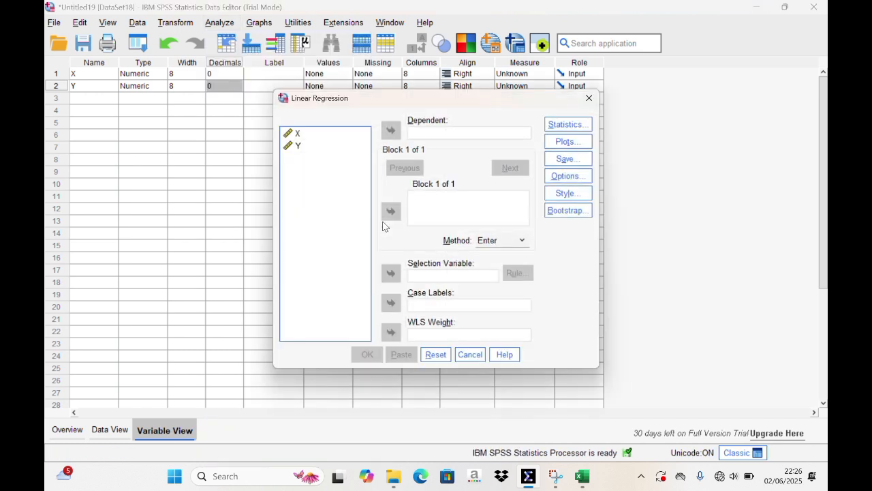
left_click(314, 135)
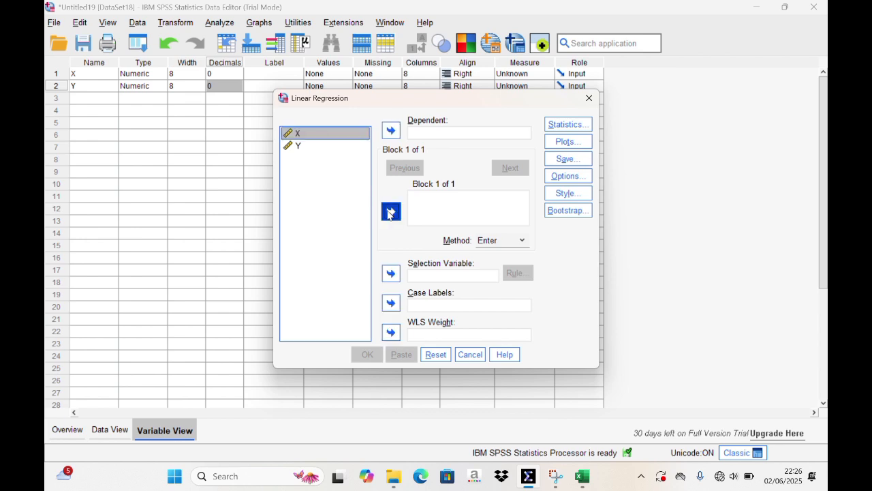
left_click(391, 212)
left_click(304, 148)
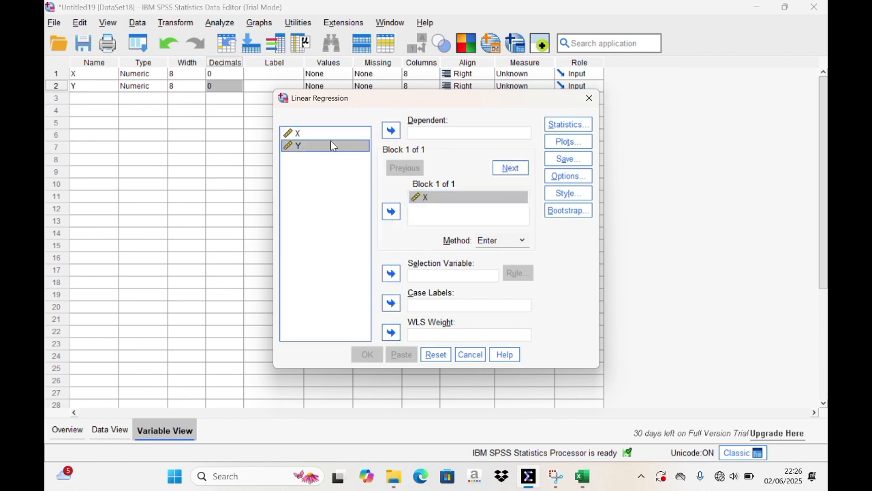
left_click(391, 130)
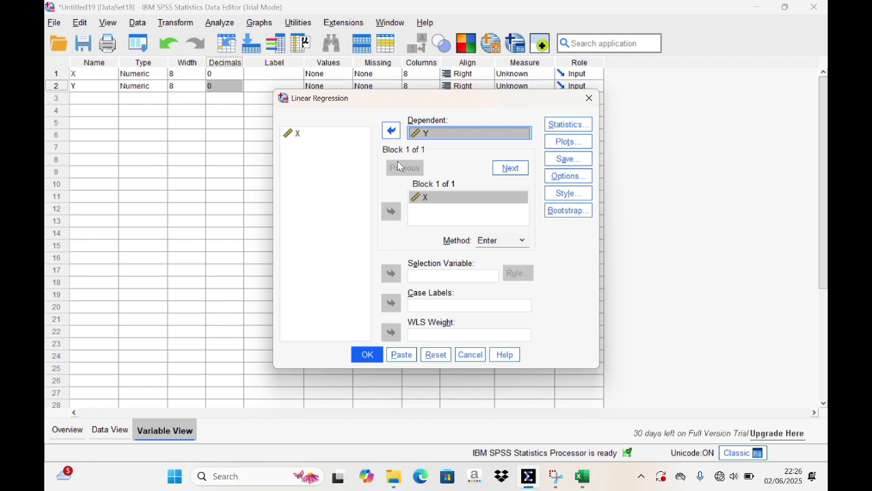
Step: Run the regression and start a screen snip of its output tables
left_click(366, 355)
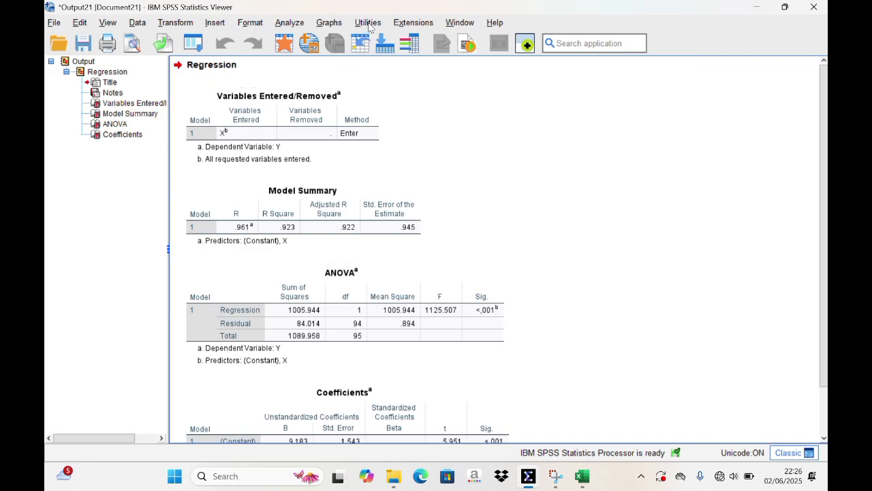
key("super+shift+s")
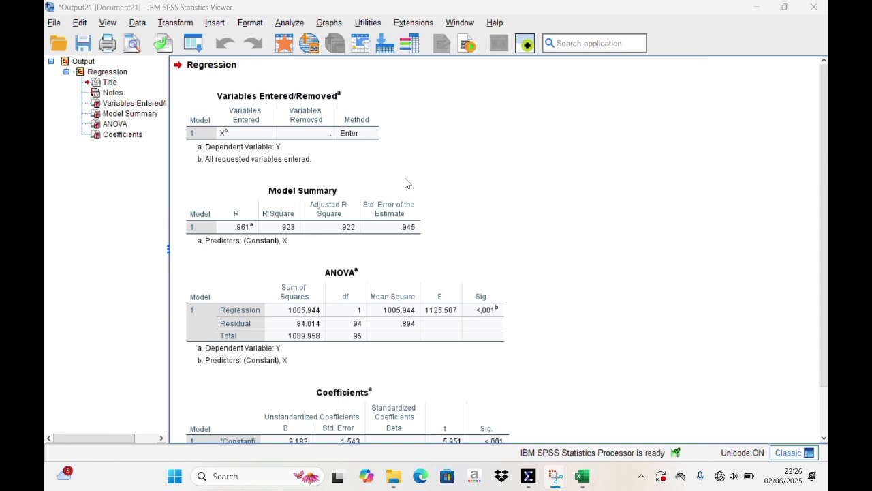